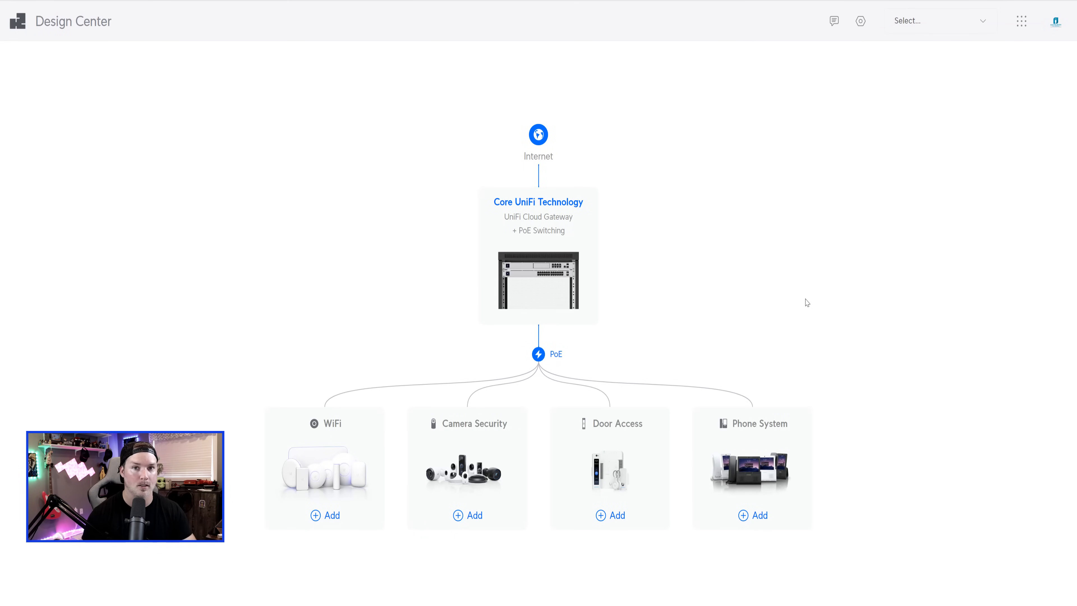
left_click(911, 21)
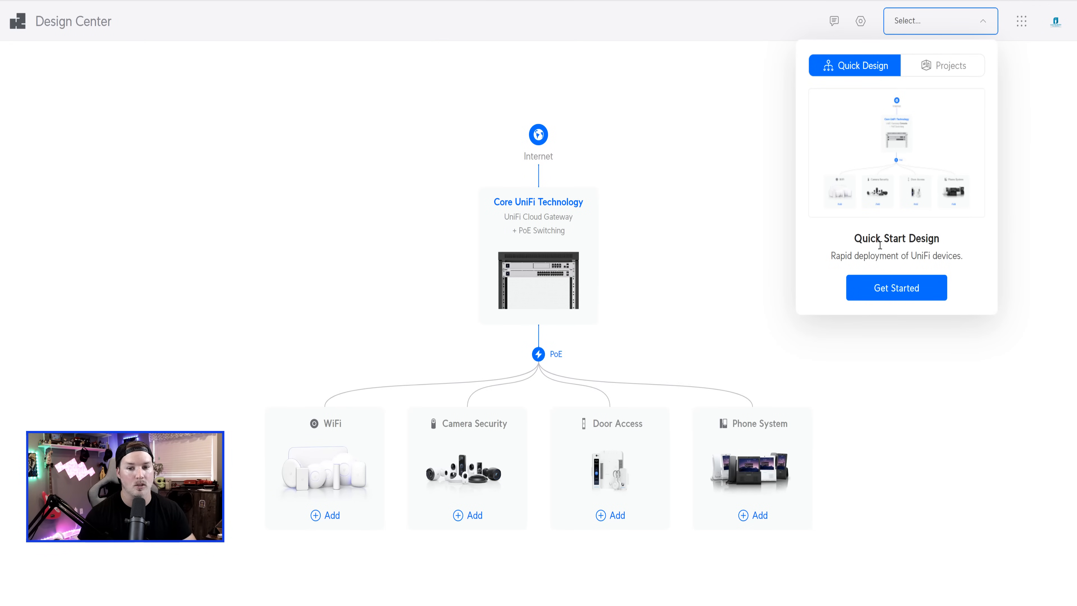
left_click(726, 194)
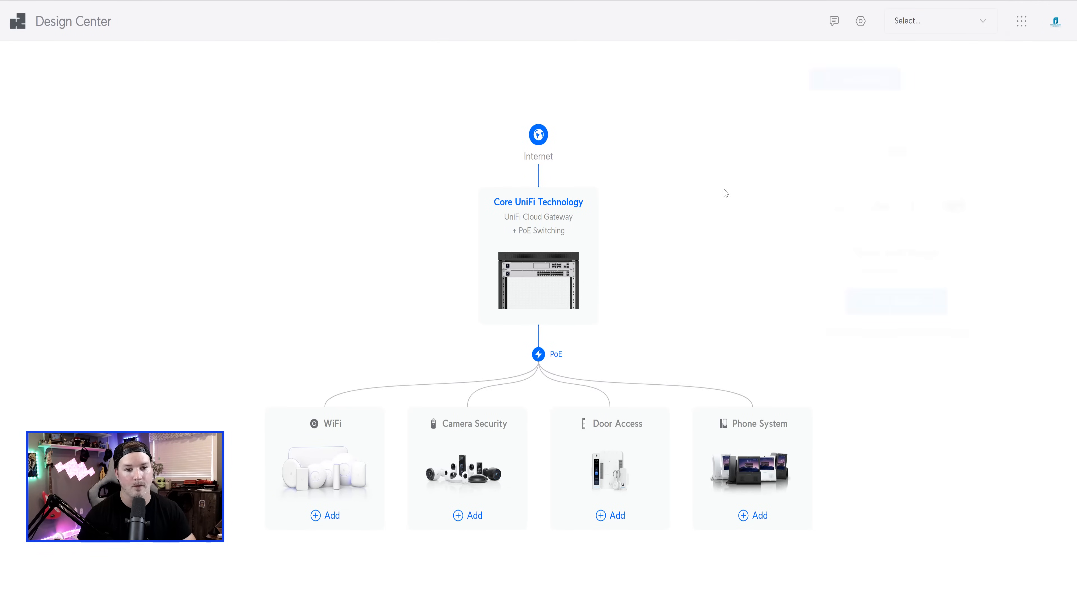
Add four Enterprise 48 PoE switches and one Hi-Capacity Aggregation switch as additional switching capacity in Core UniFi Technology
left_click(542, 212)
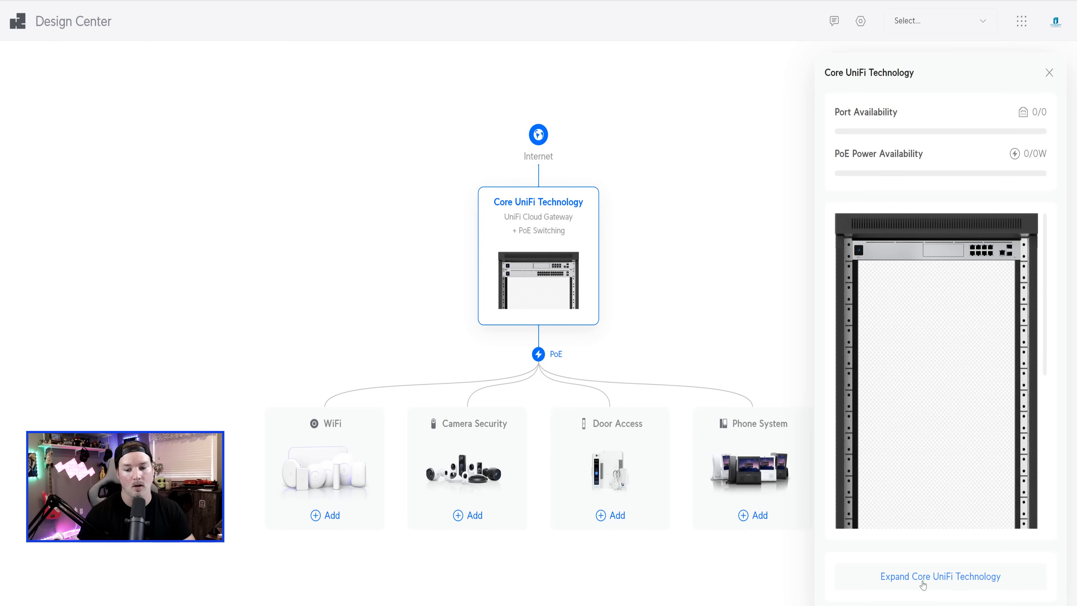
left_click(944, 583)
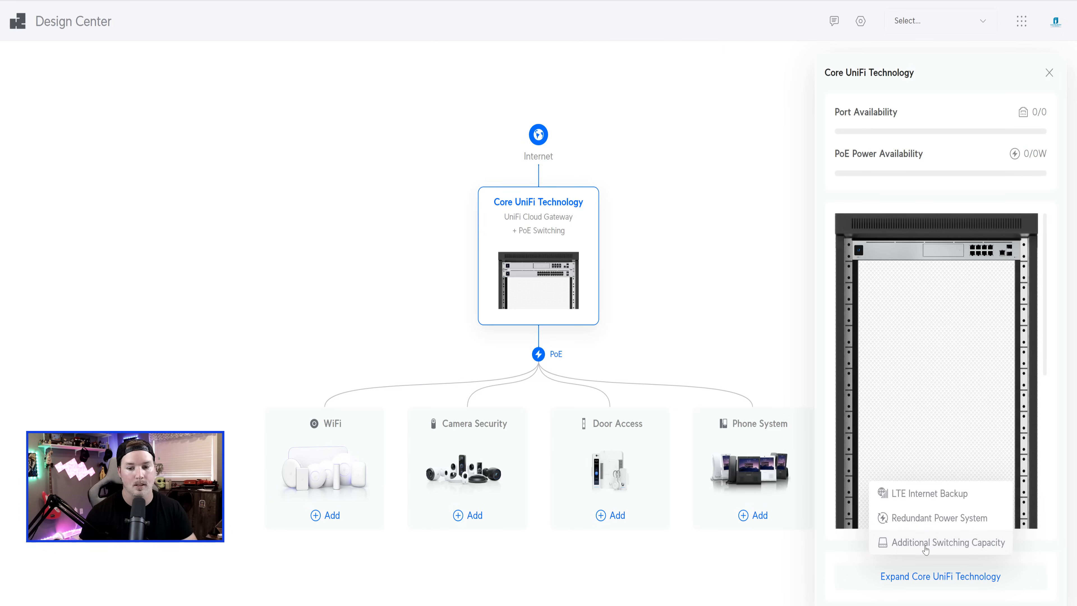
left_click(925, 547)
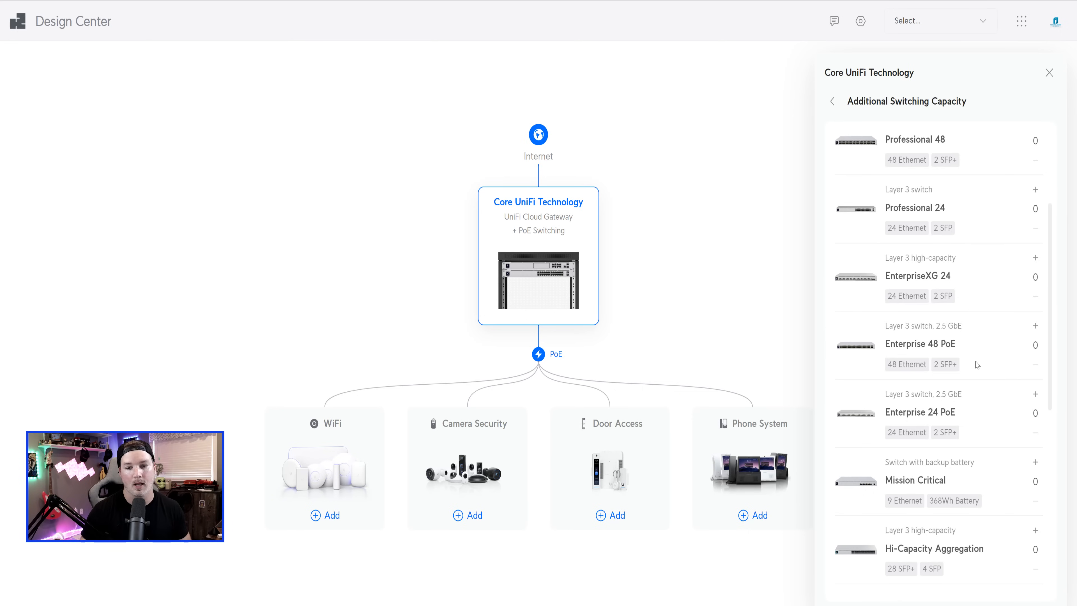
left_click(1036, 327)
left_click(1036, 327)
left_click(1035, 326)
left_click(1036, 327)
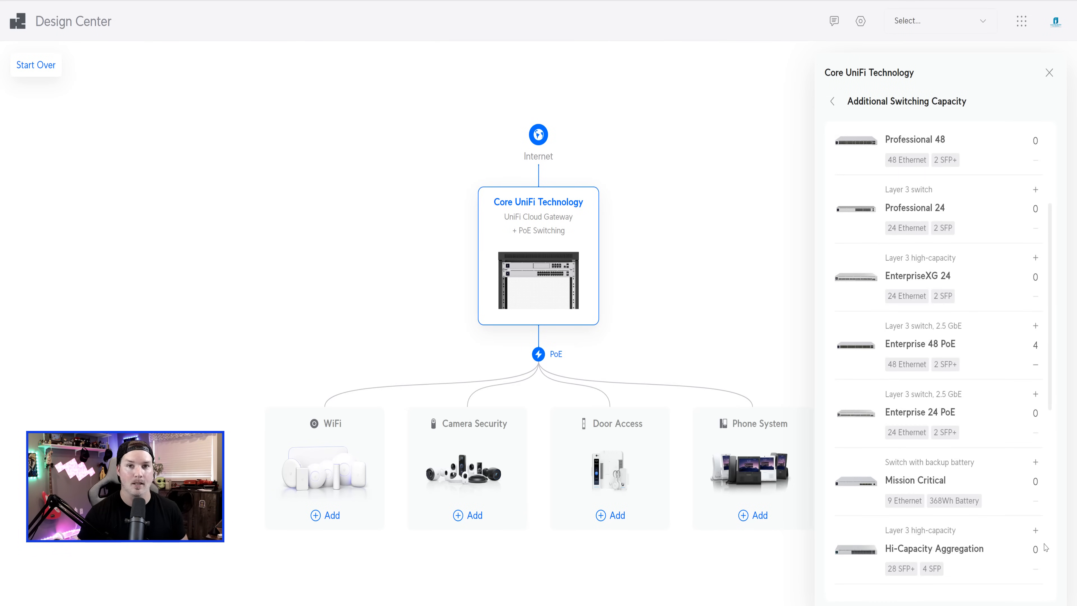
left_click(1035, 530)
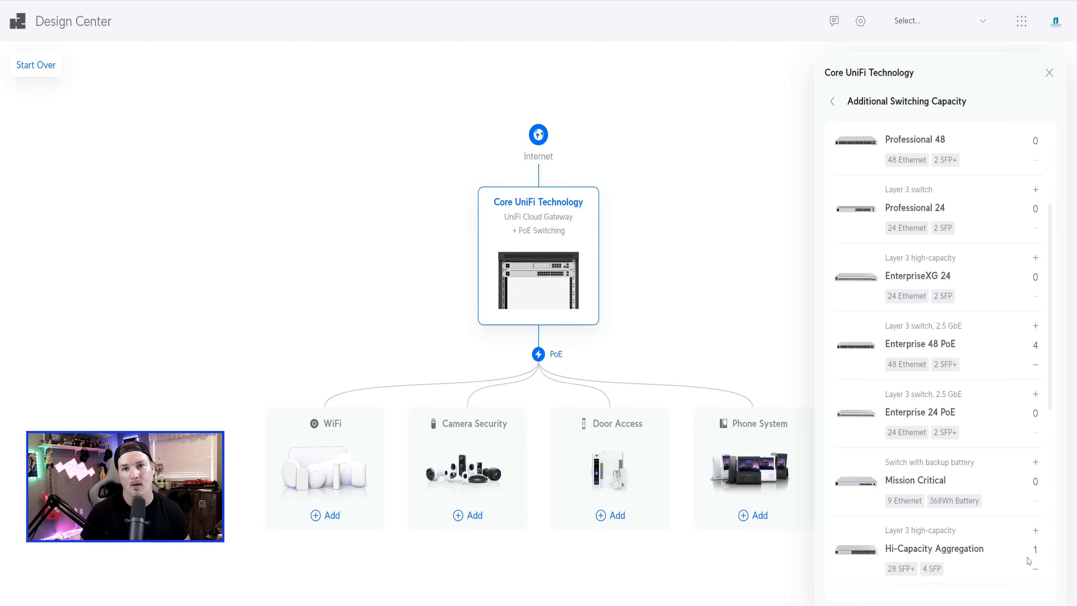
left_click(756, 253)
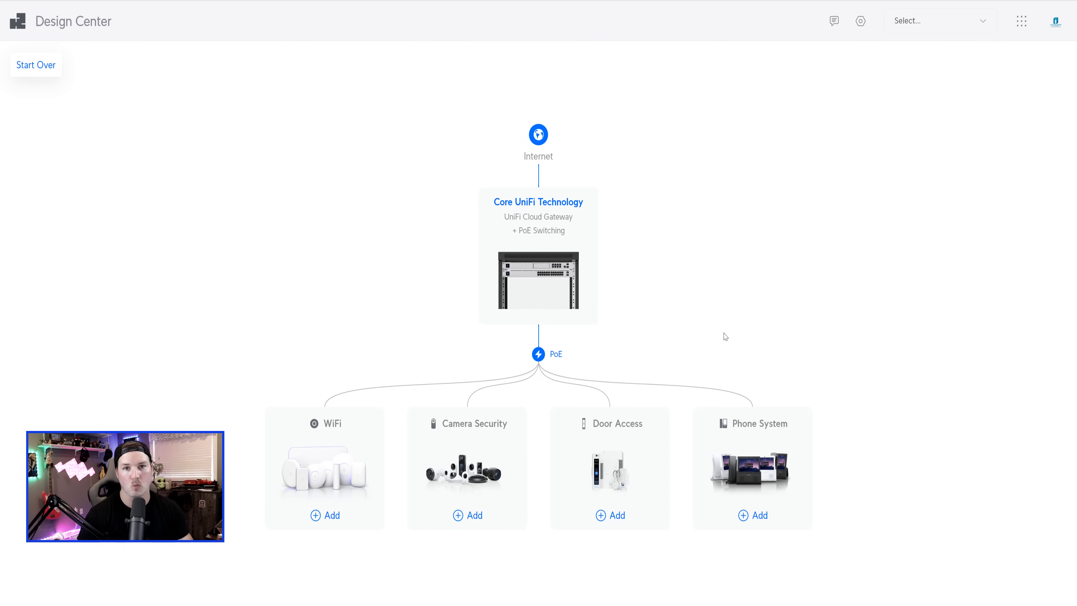
Start adding Camera Security to the design and set the G5 Dome quantity to 7
left_click(472, 514)
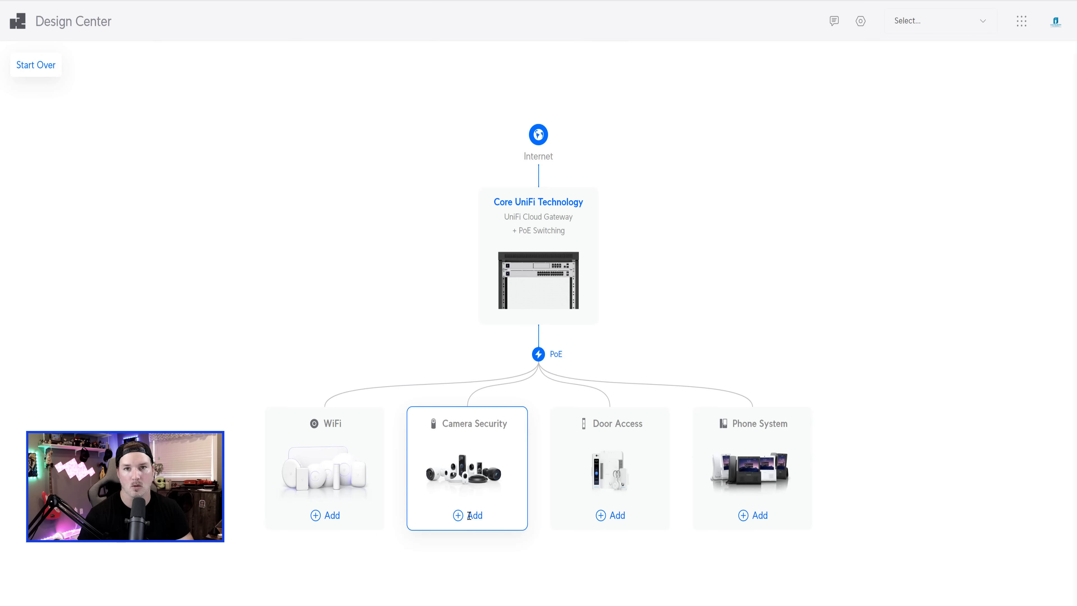
left_click(1039, 113)
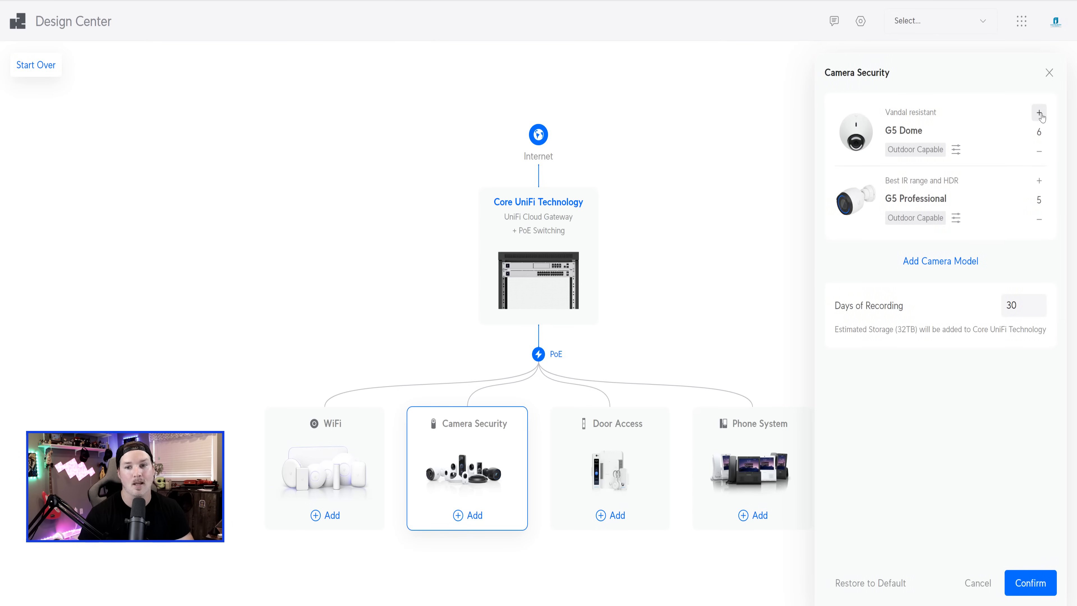
left_click(1039, 113)
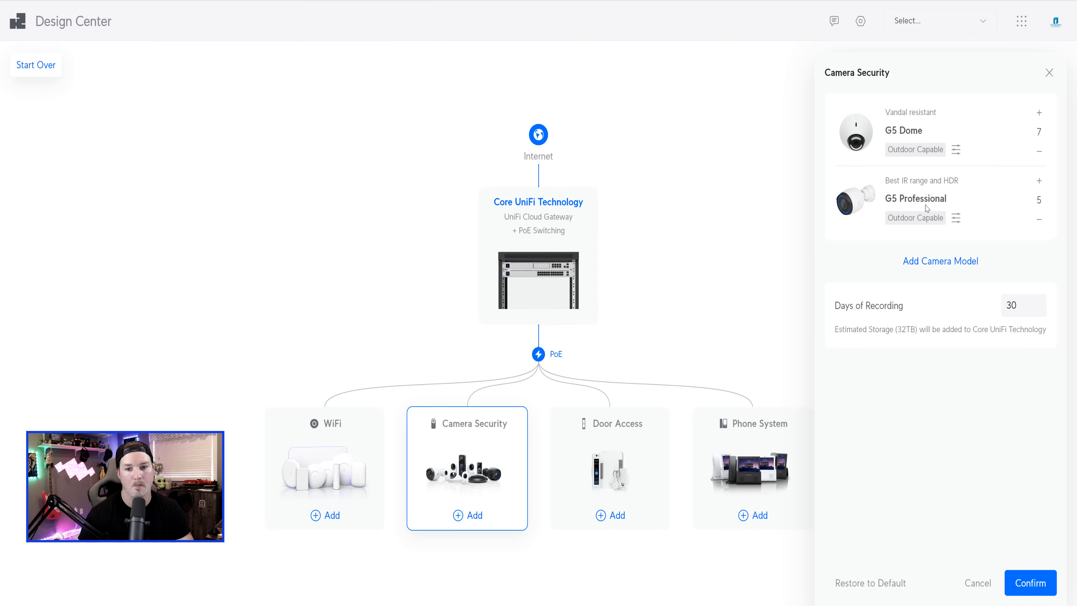
Remove all G5 Professional cameras and confirm the Camera Security selection
left_click(1038, 223)
left_click(1038, 221)
left_click(1039, 222)
left_click(1039, 221)
left_click(1039, 222)
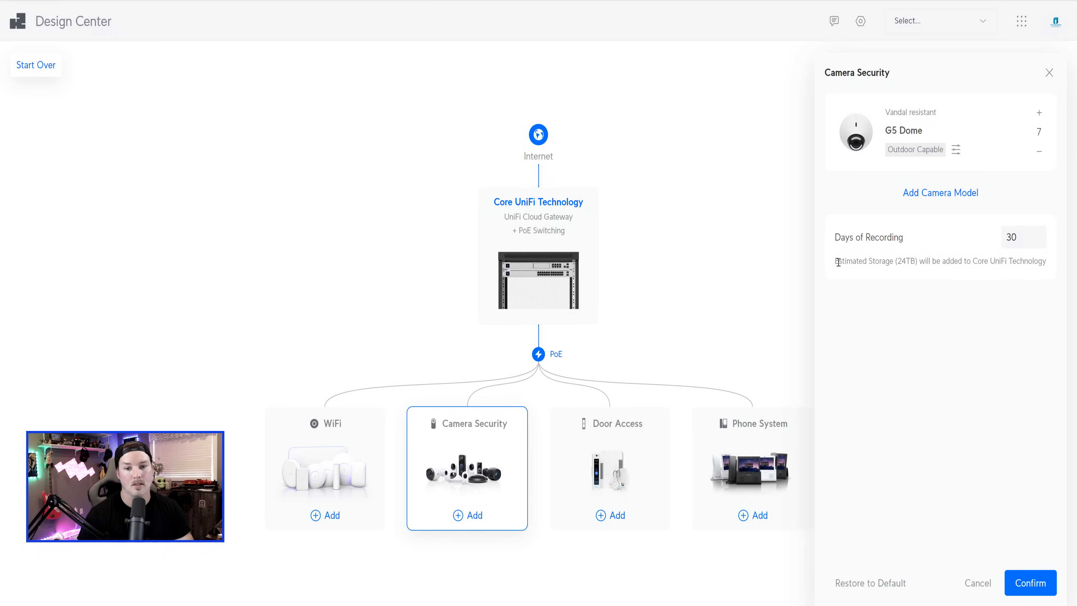
left_click_drag(863, 262, 889, 261)
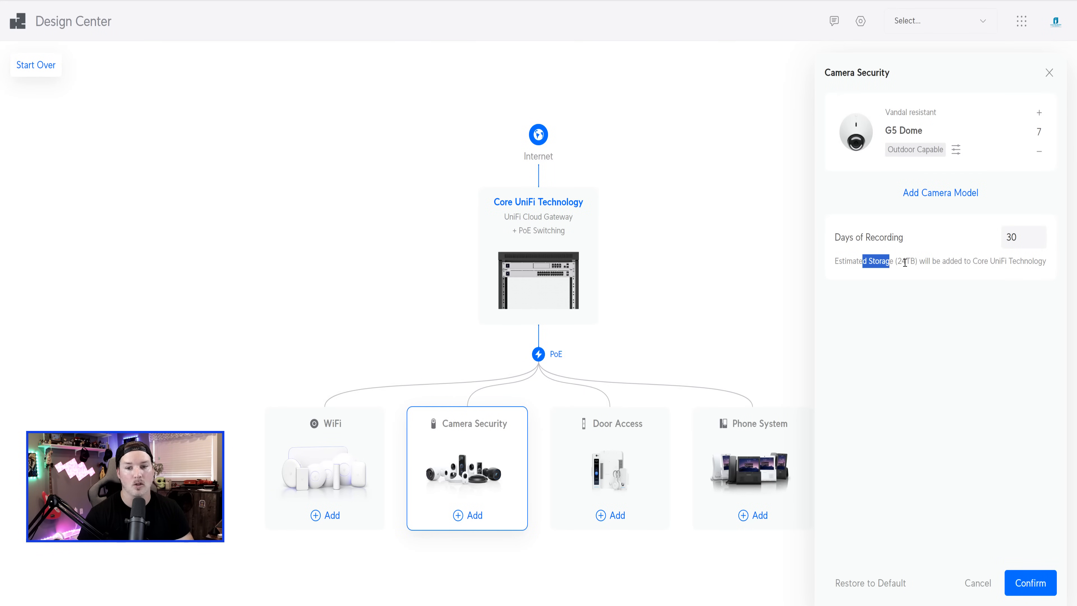
double_click(1011, 237)
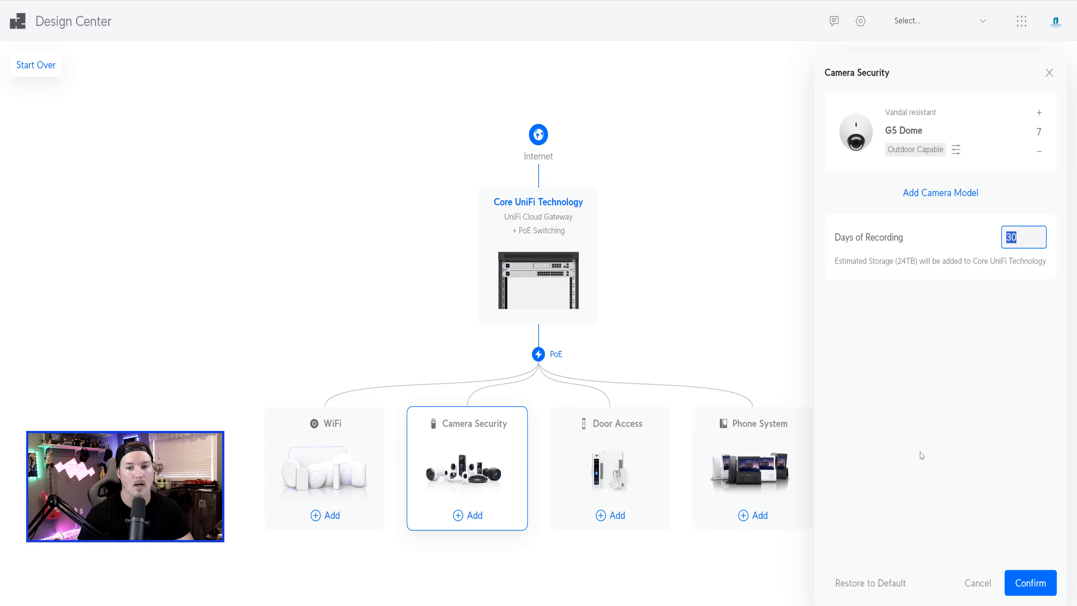
left_click(1038, 584)
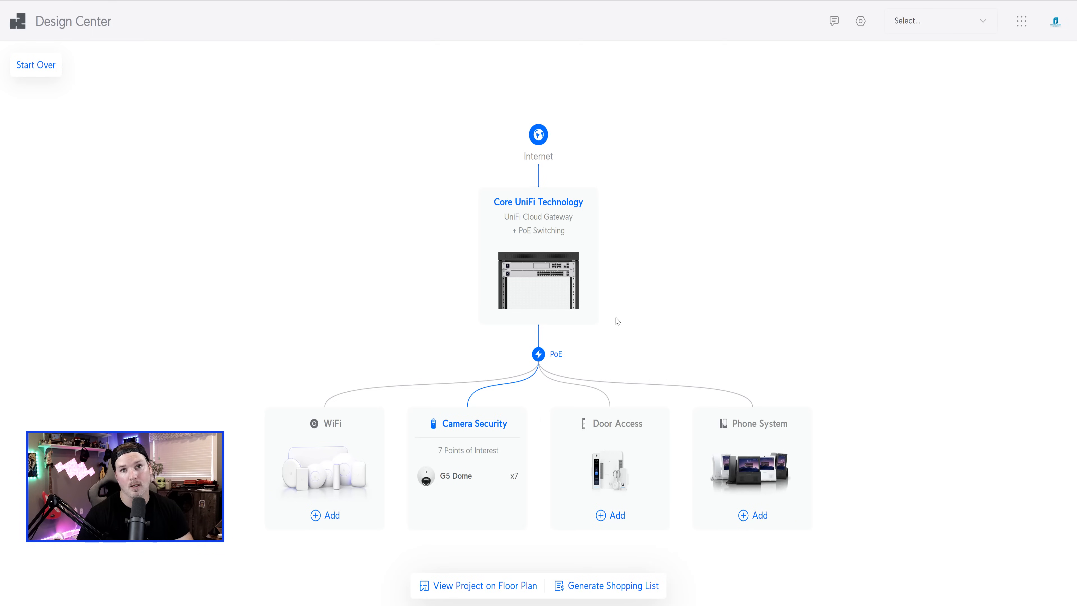
Generate the shopping list for the current design and proceed to its checkout
left_click(618, 591)
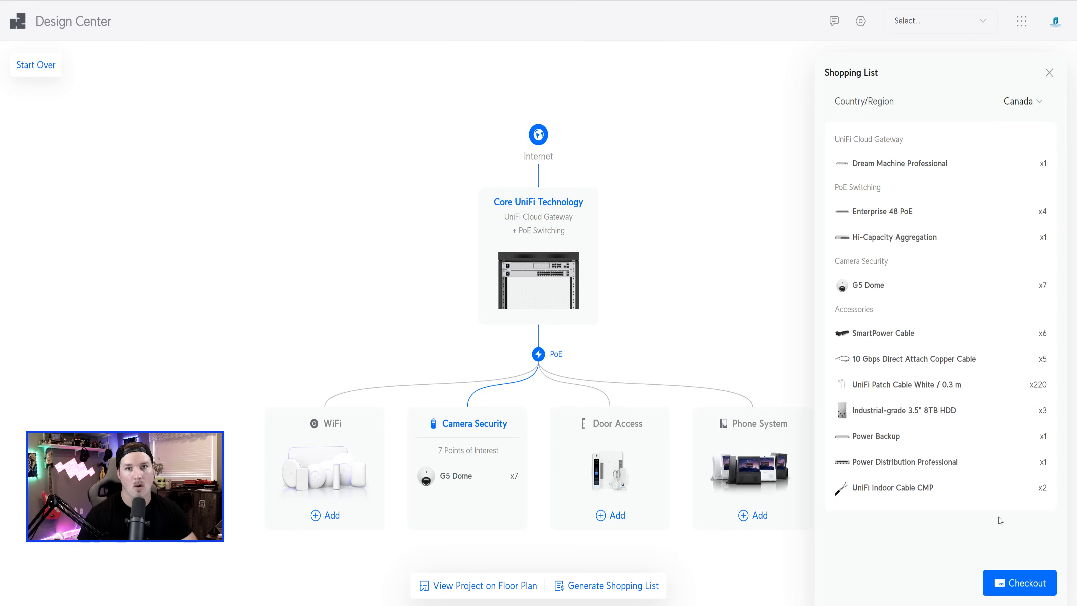
left_click(1029, 589)
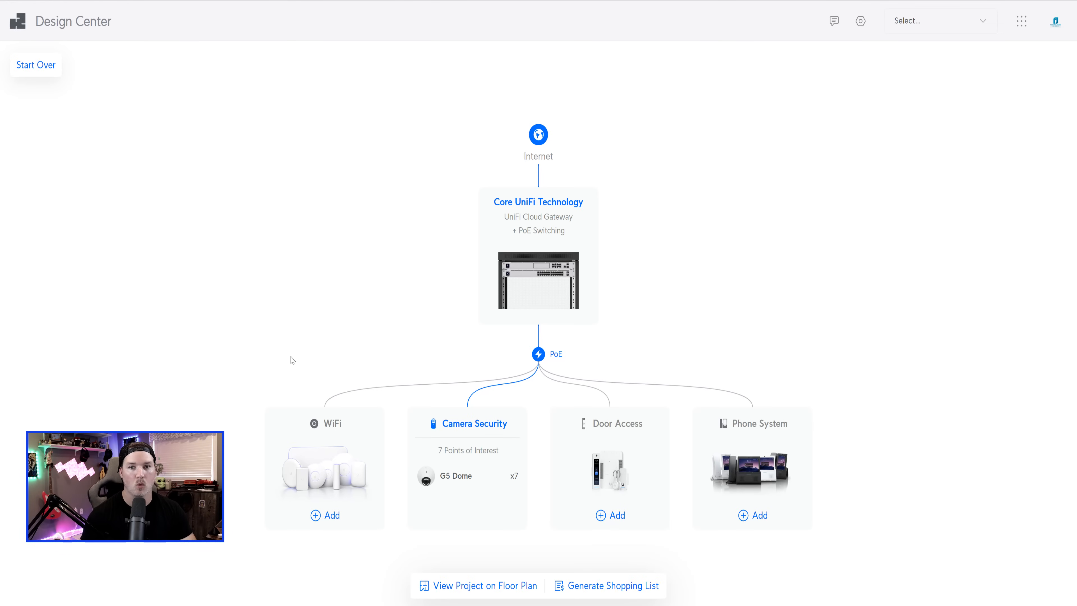
Add four U6 Enterprise access points to the WiFi section of the design
left_click(329, 515)
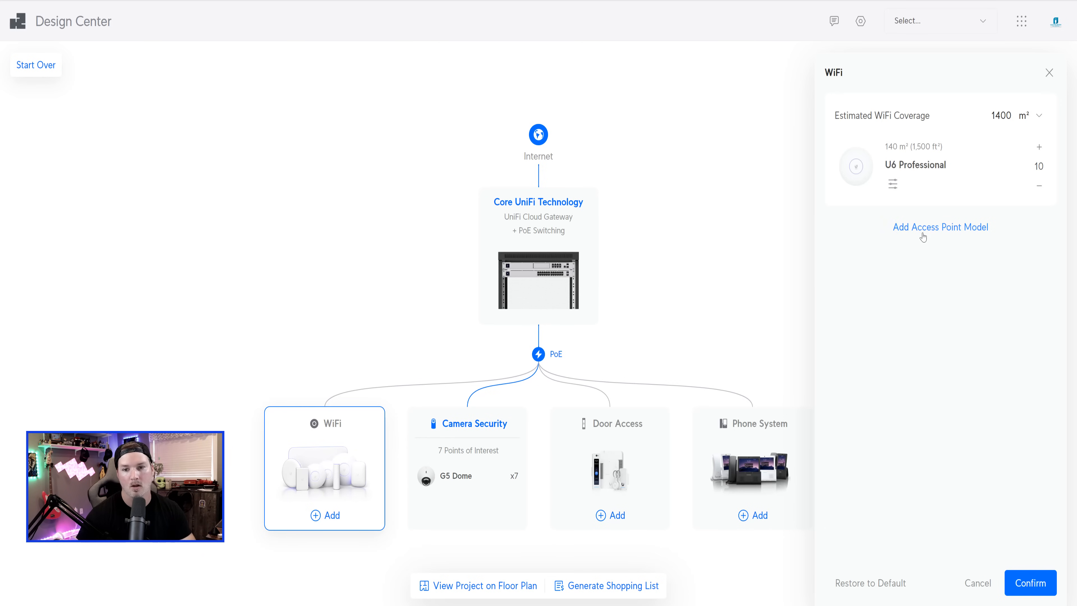
left_click(949, 231)
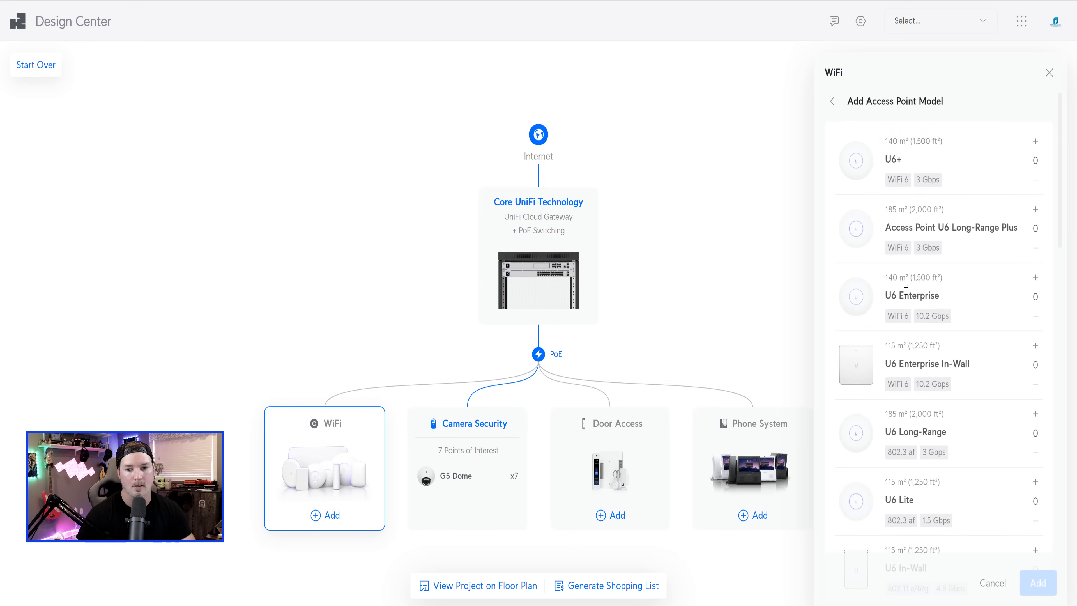
left_click(1035, 278)
left_click(1036, 277)
left_click(1035, 277)
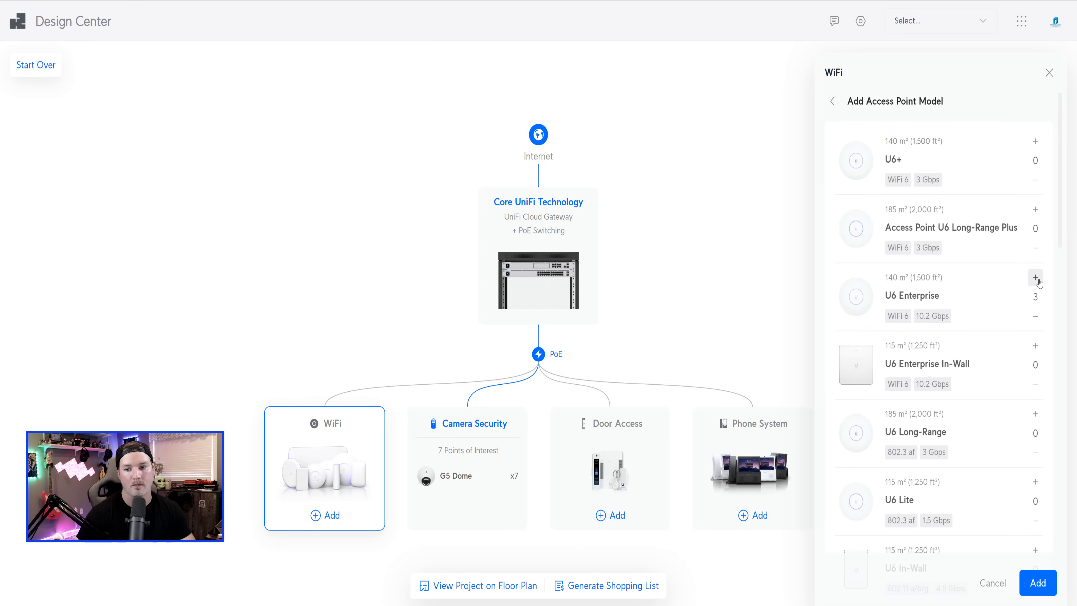
left_click(1035, 277)
left_click(1038, 583)
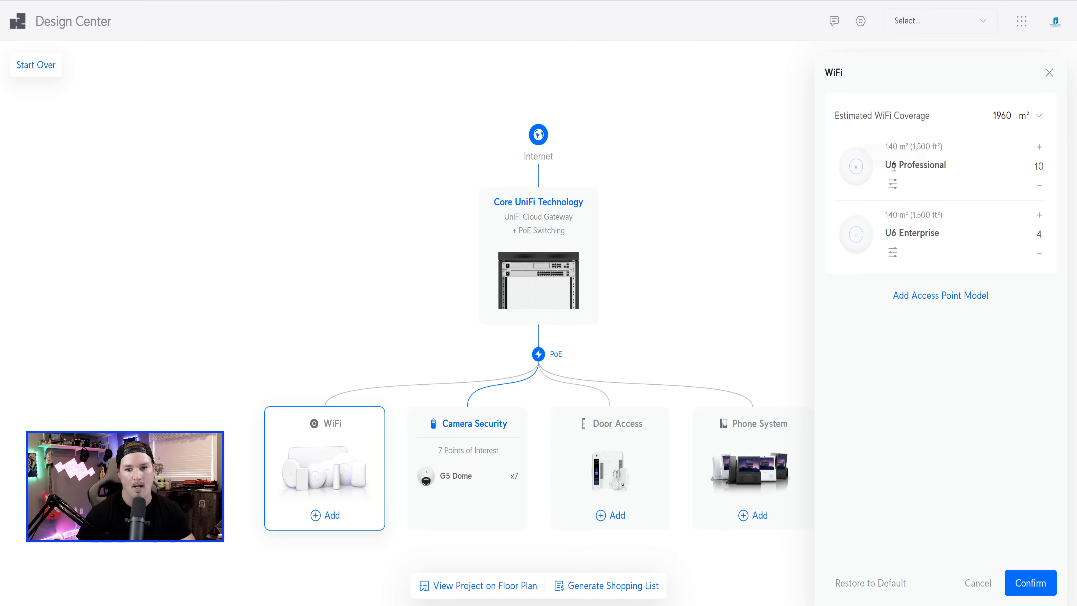
Remove all U6 Professional access points and switch the estimated WiFi coverage unit to ft²
left_click(1038, 186)
left_click(1038, 186)
left_click(1039, 186)
left_click(1038, 185)
left_click(1039, 186)
left_click(1039, 186)
left_click(1039, 186)
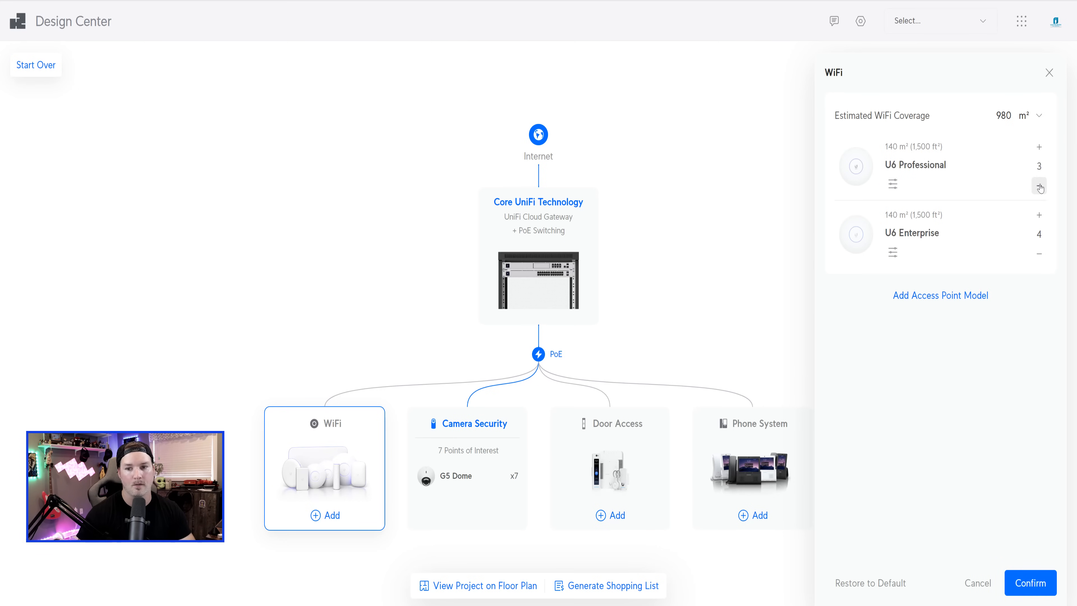
left_click(1039, 186)
left_click(1039, 186)
left_click(1039, 186)
left_click(1034, 115)
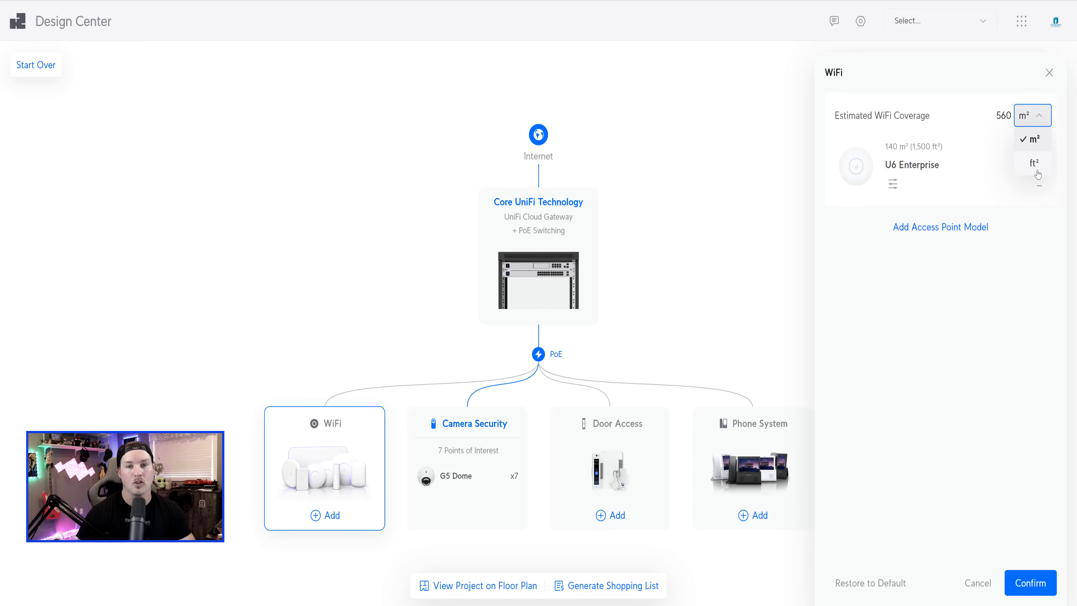
left_click(1037, 167)
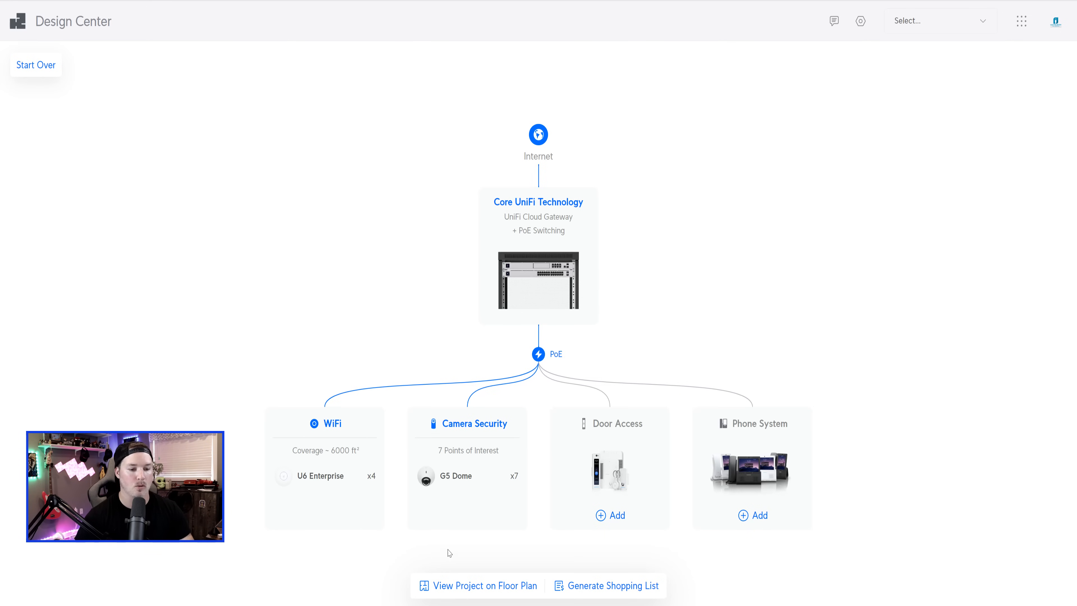
Open the project on the office floor plan and place the scale reference line over the doorway of the upper-middle meeting room
left_click(490, 592)
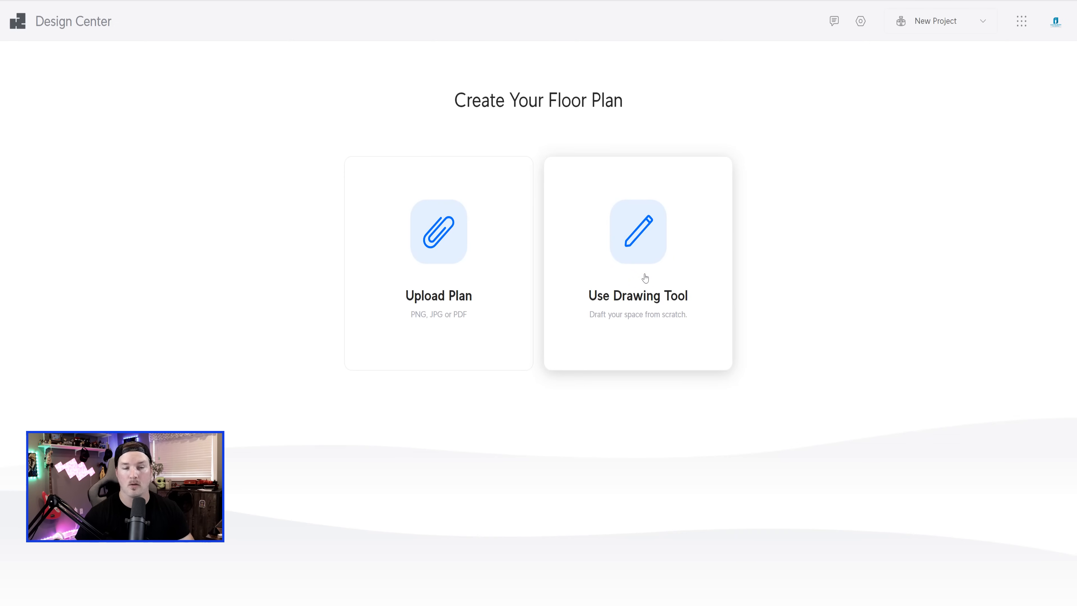
left_click(619, 295)
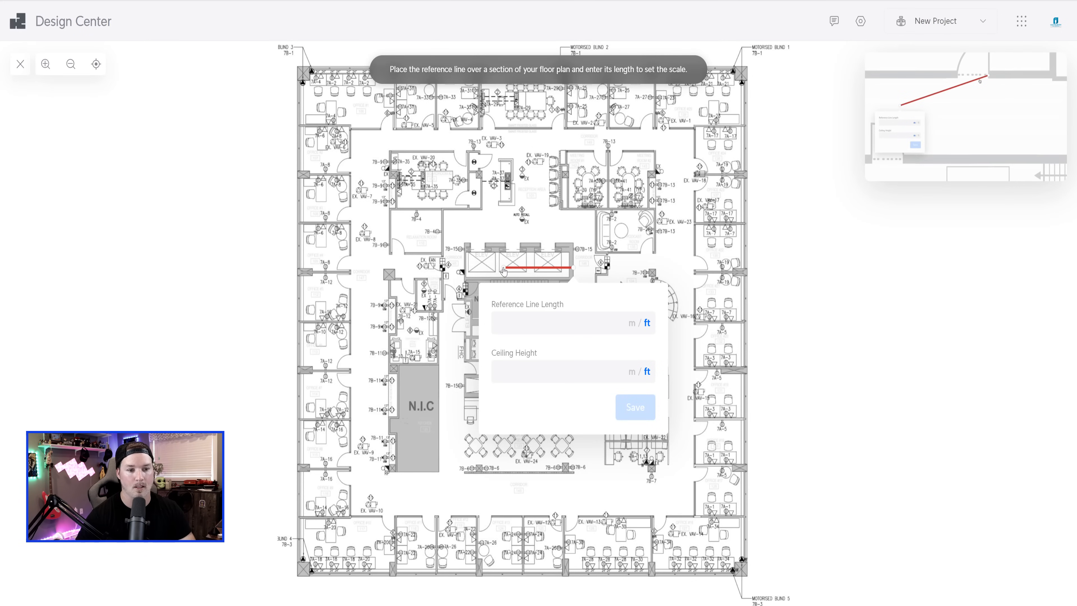
left_click_drag(505, 267, 470, 207)
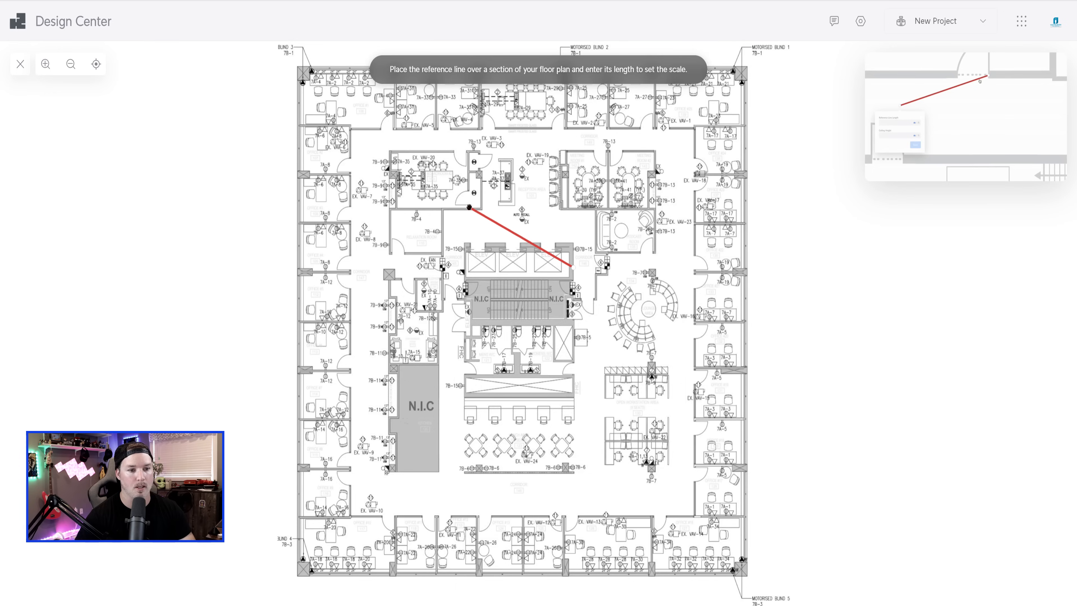
left_click_drag(573, 266, 468, 194)
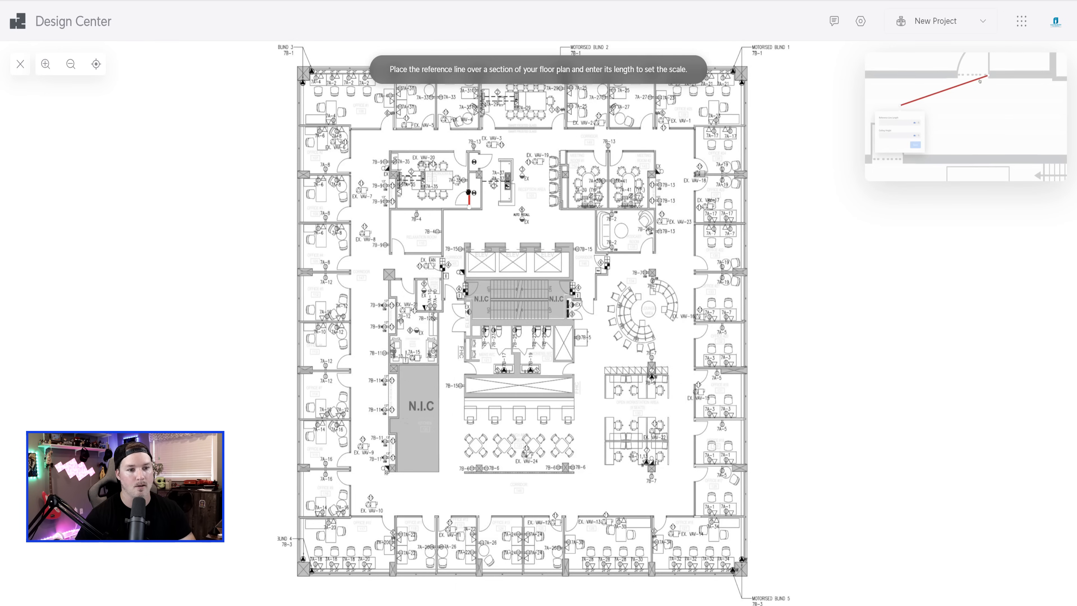
Set the reference line length to 3 ft and the ceiling height to 10 ft, and save the scale
left_click(461, 261)
type("3")
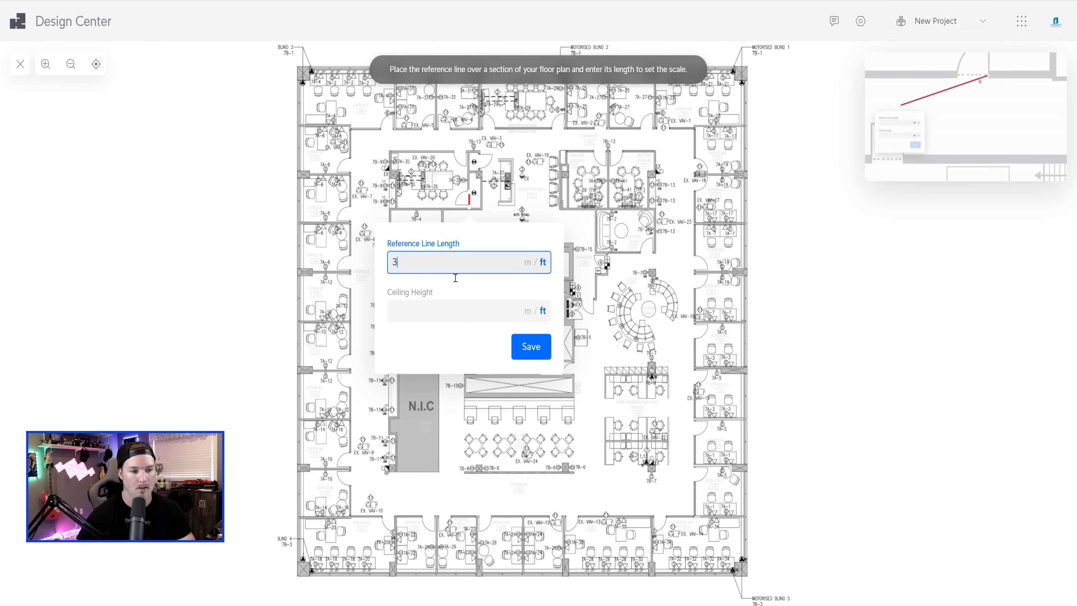
left_click(466, 310)
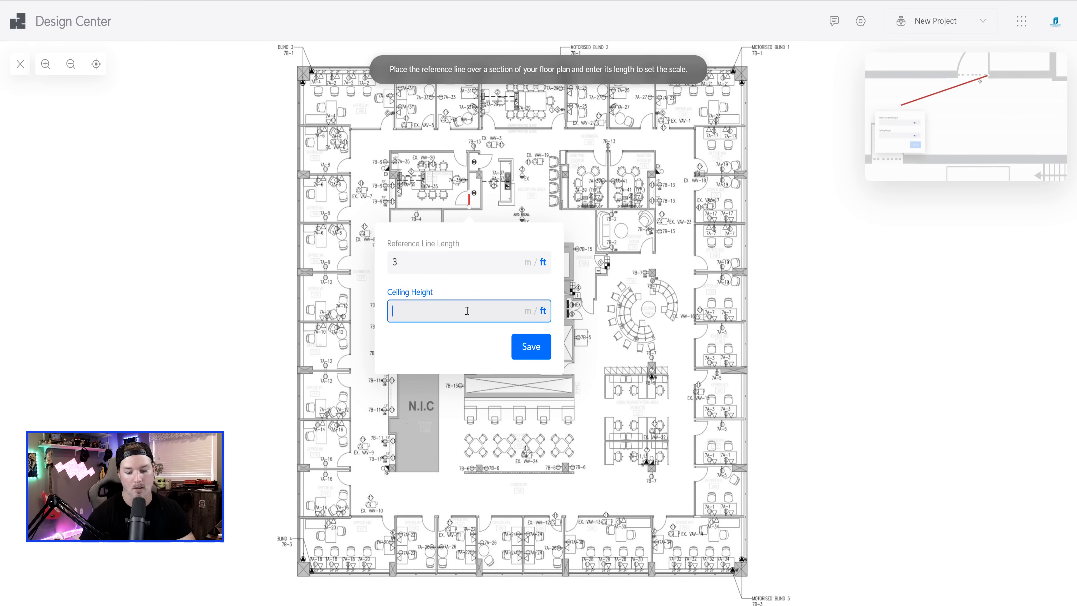
type("10")
left_click(537, 345)
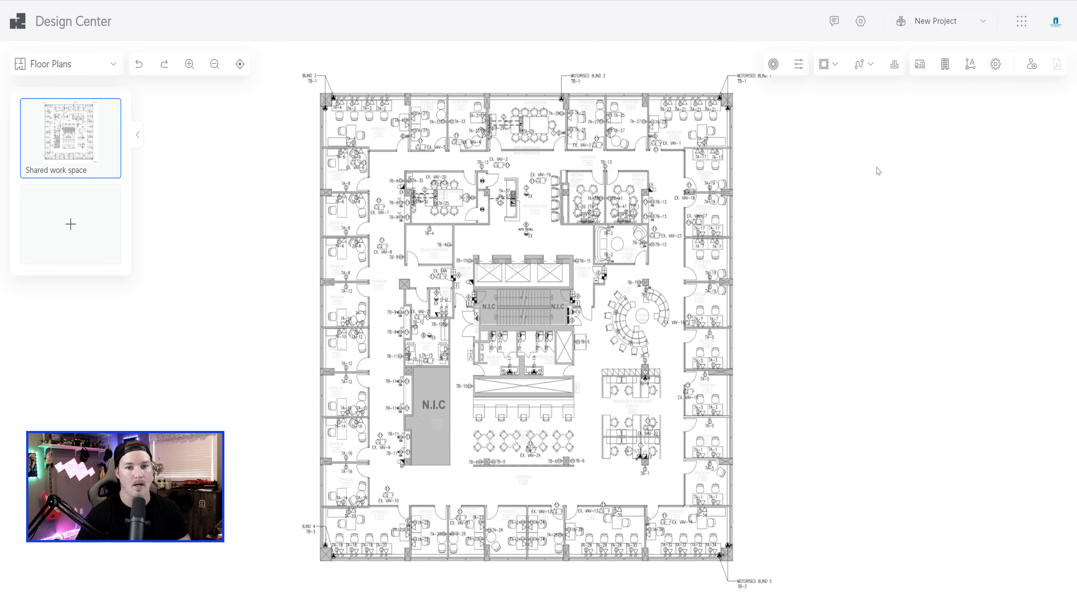
Increase the floor plan's icon size to 147%
left_click(774, 65)
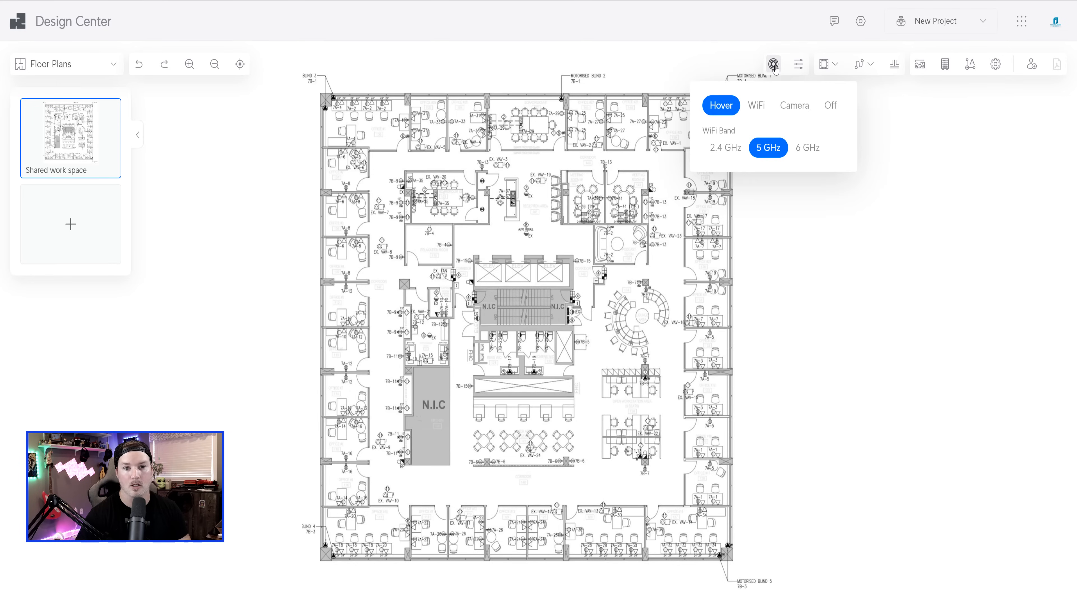
left_click(790, 72)
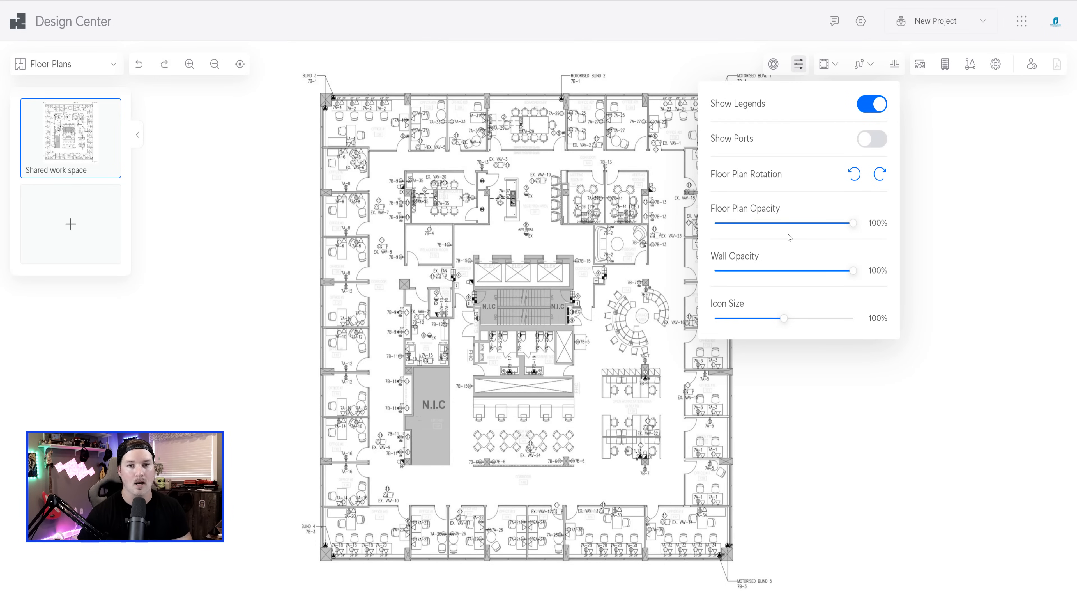
left_click_drag(784, 318, 862, 324)
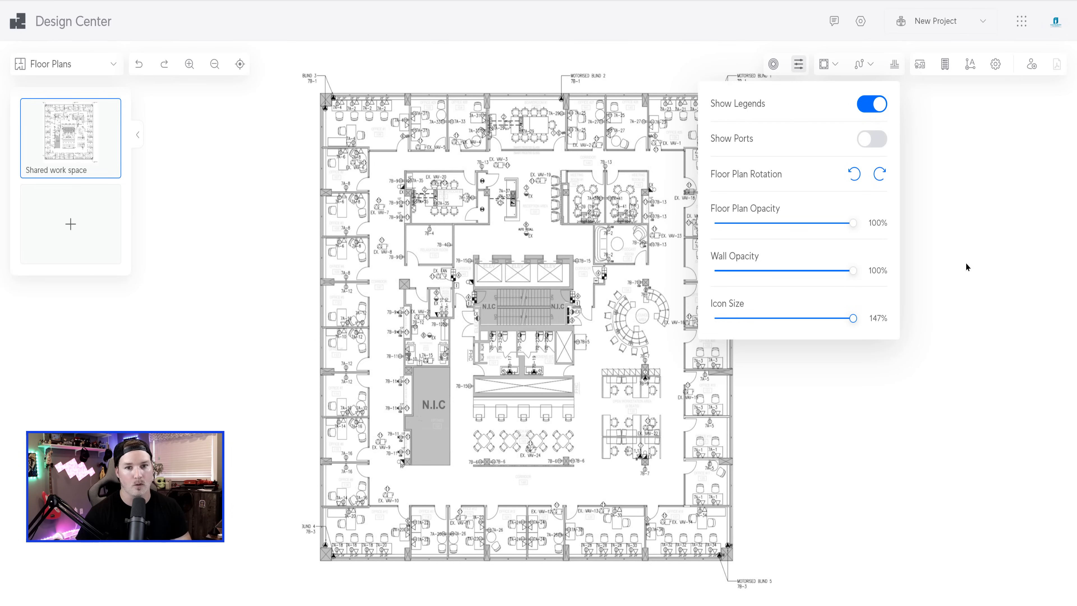
Trace the building perimeter with outer walls and the offices, meeting rooms and central core with inner walls
left_click(826, 64)
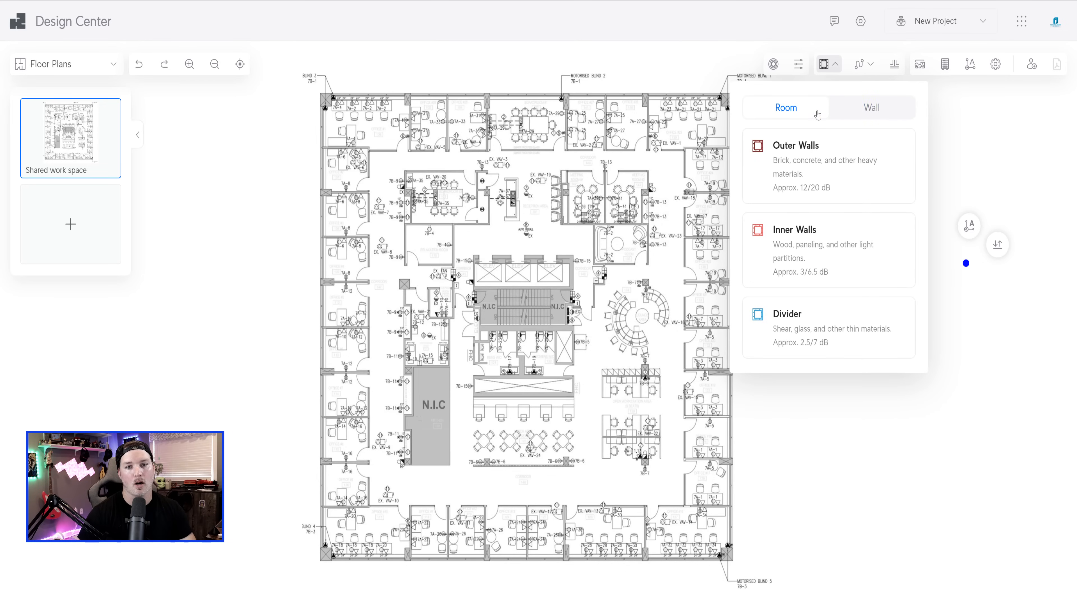
left_click(872, 108)
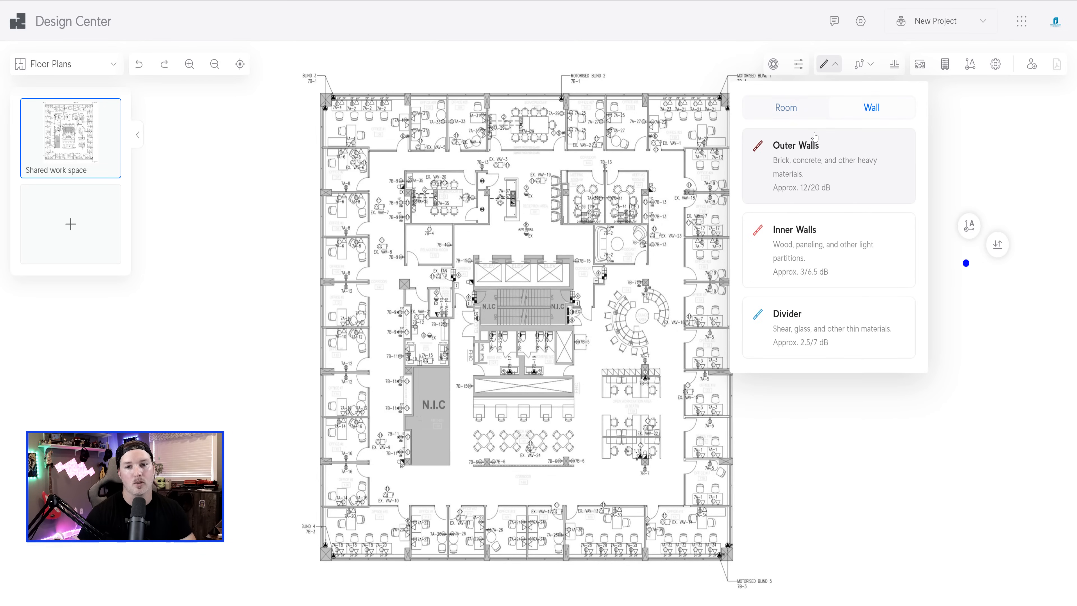
left_click(895, 64)
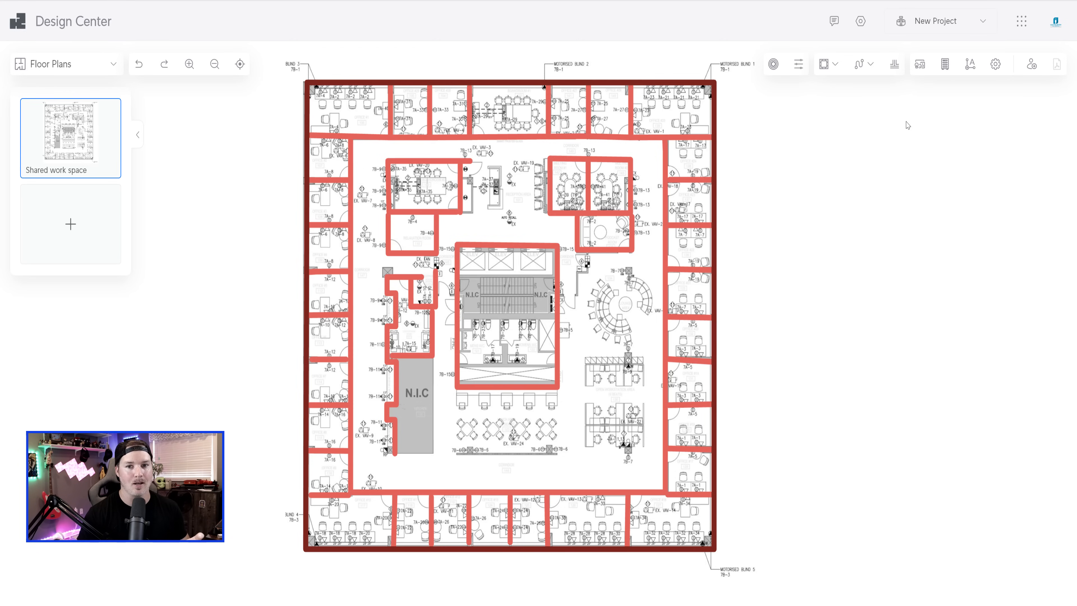
Place the Existing 24U Communications Rack in the small room west of the central core
left_click(919, 66)
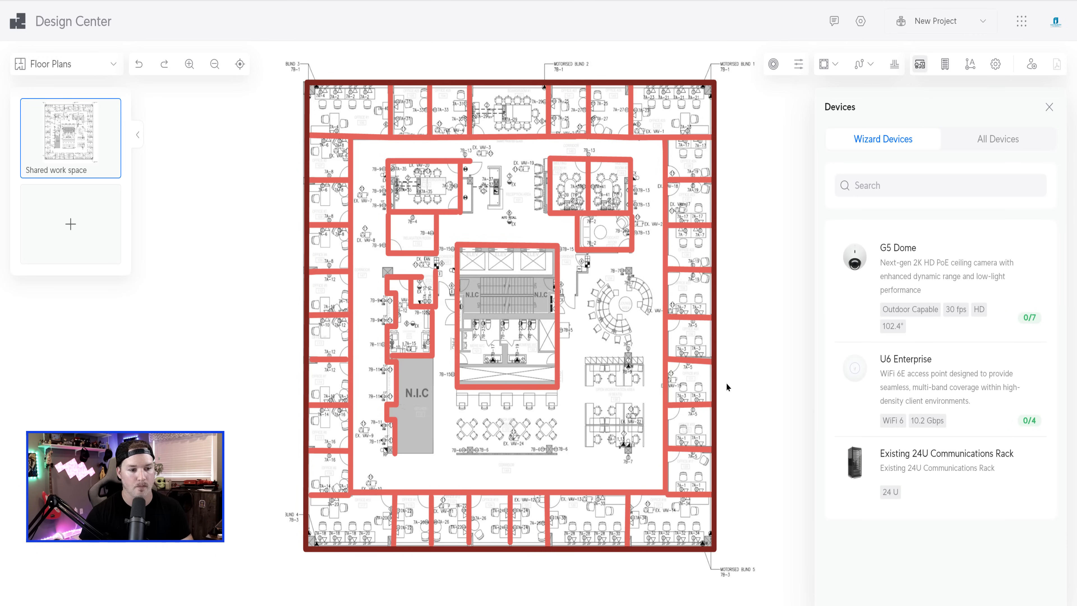
left_click(886, 465)
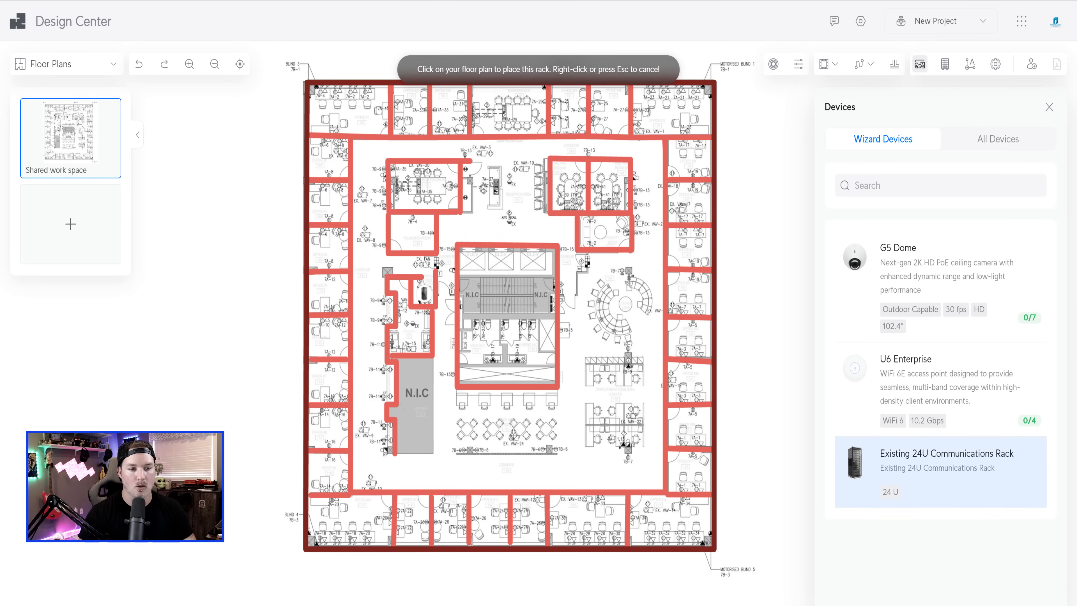
left_click(424, 293)
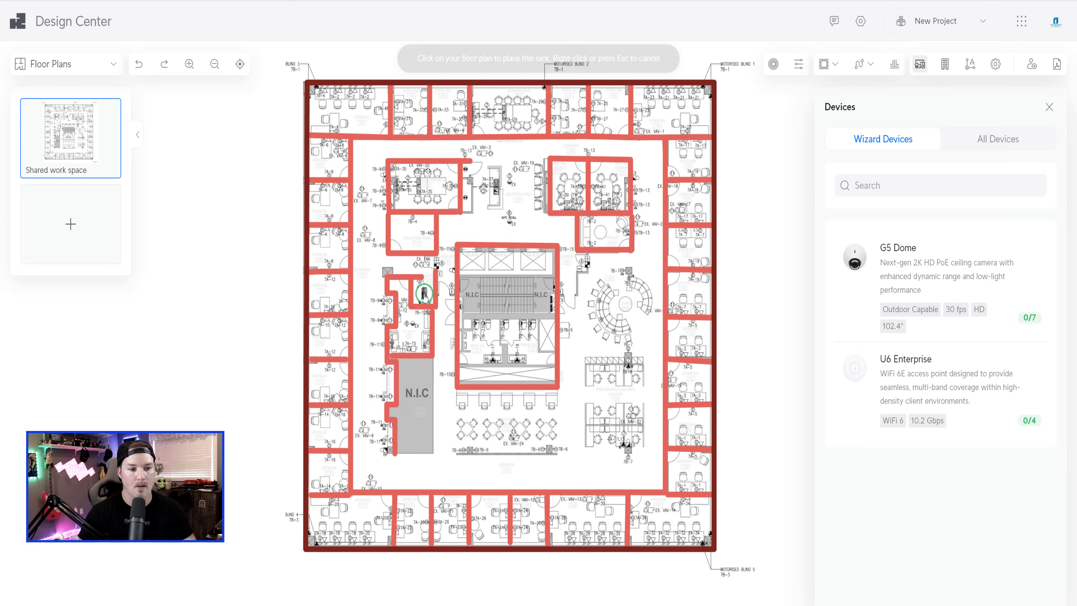
Place the seven G5 Dome cameras and four U6 Enterprise access points around the open area surrounding the central core
left_click(900, 262)
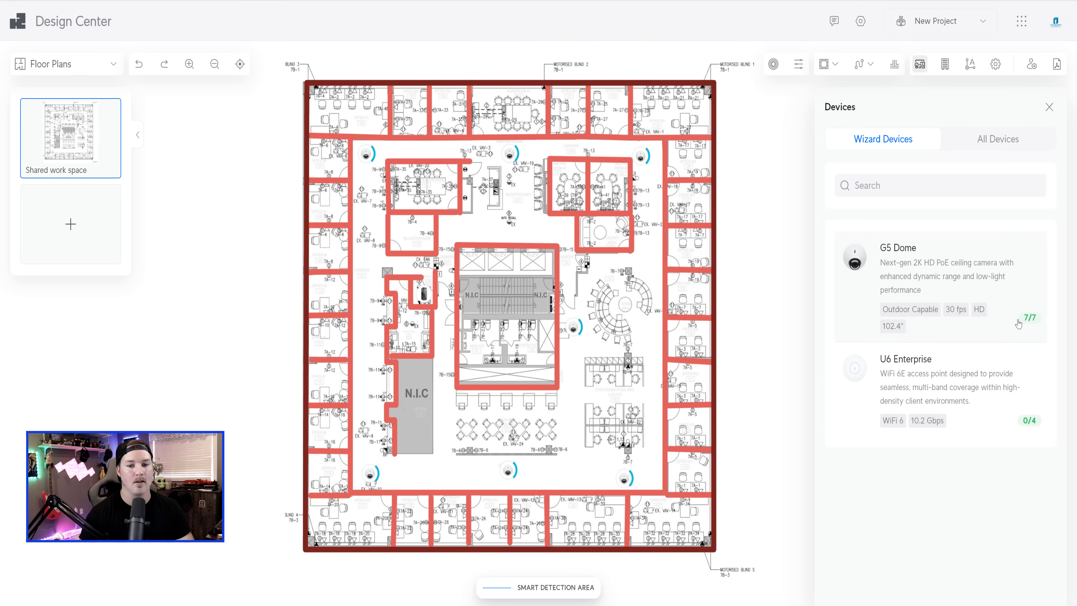
left_click(935, 385)
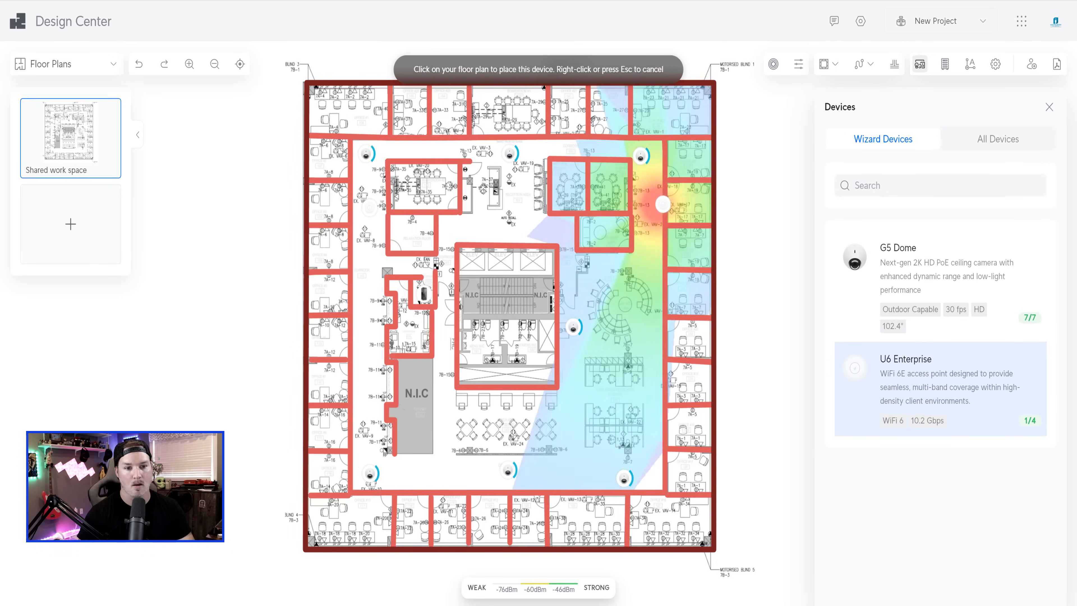
left_click(651, 208)
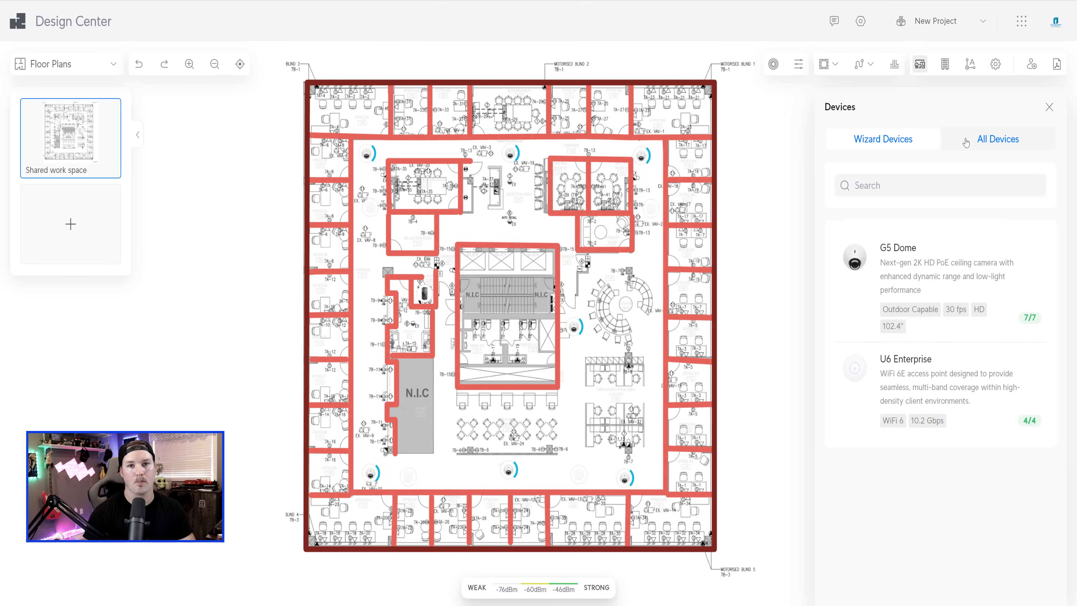
Browse the full device catalogue, examining the UniFi cloud gateways, security cameras, door access and phone system models
left_click(983, 145)
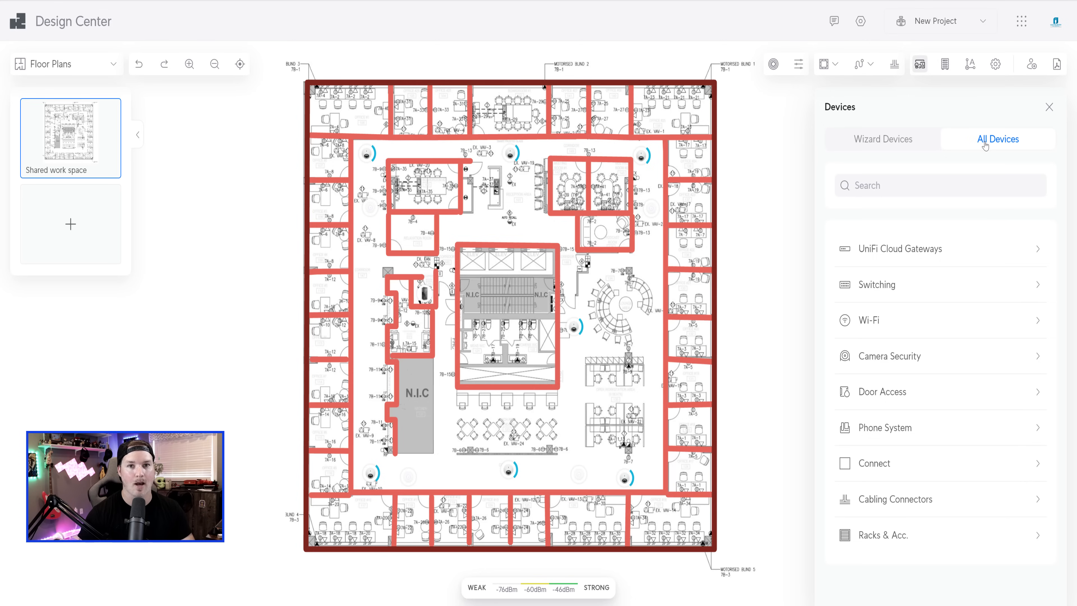
left_click(919, 241)
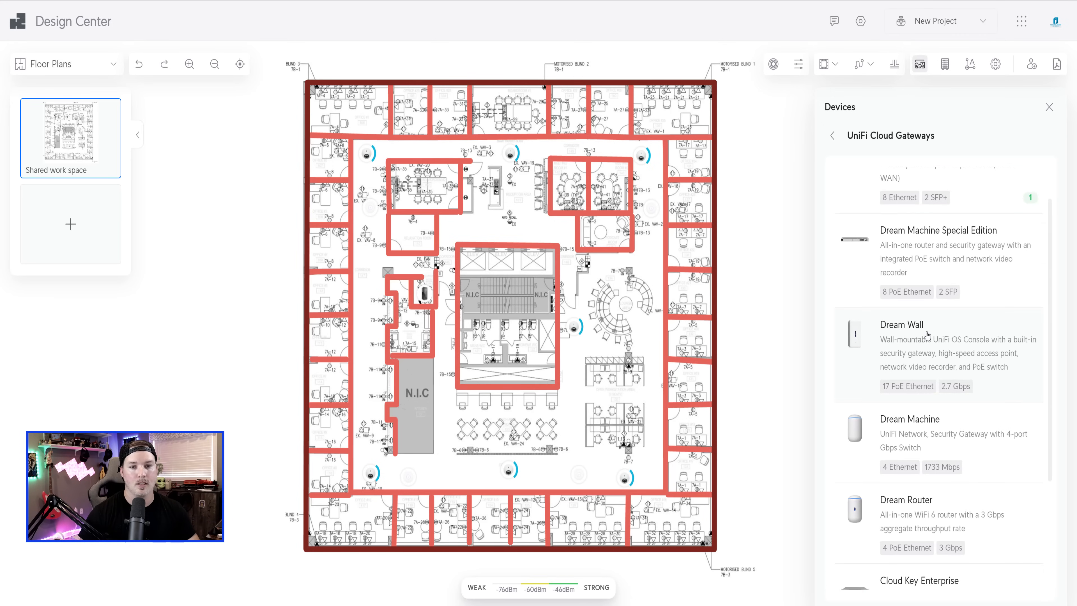
scroll(915, 381, "down", 2)
scroll(910, 396, "down", 2)
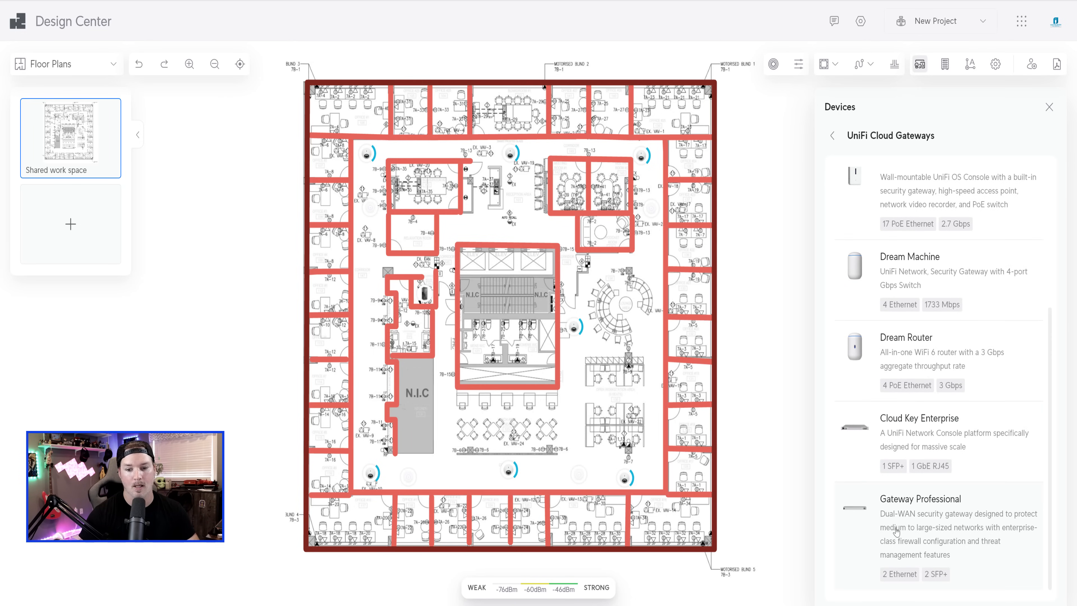
left_click(832, 135)
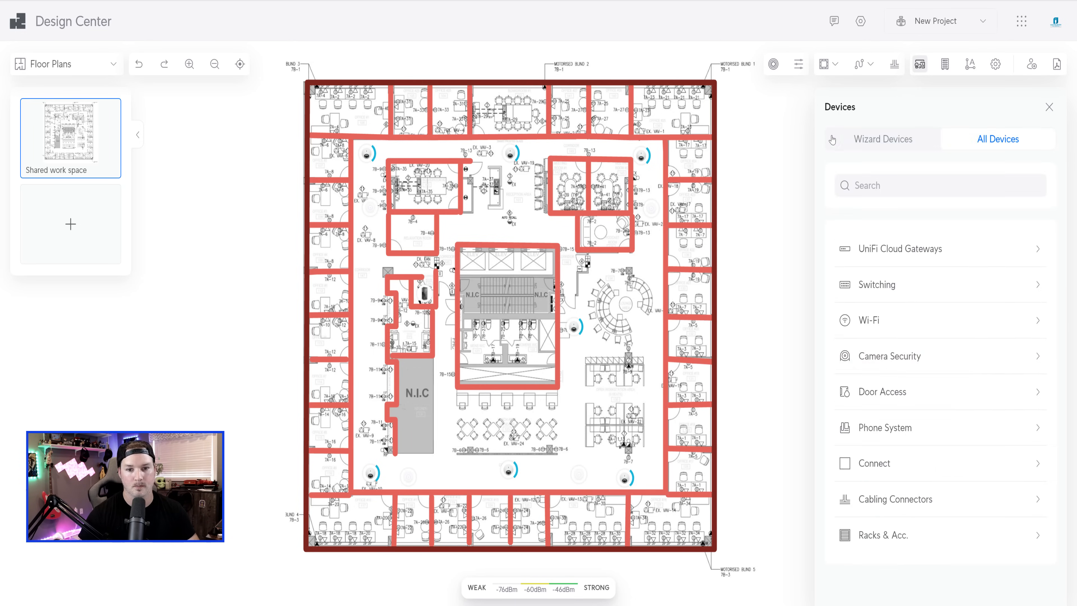
left_click(923, 357)
scroll(912, 354, "down", 8)
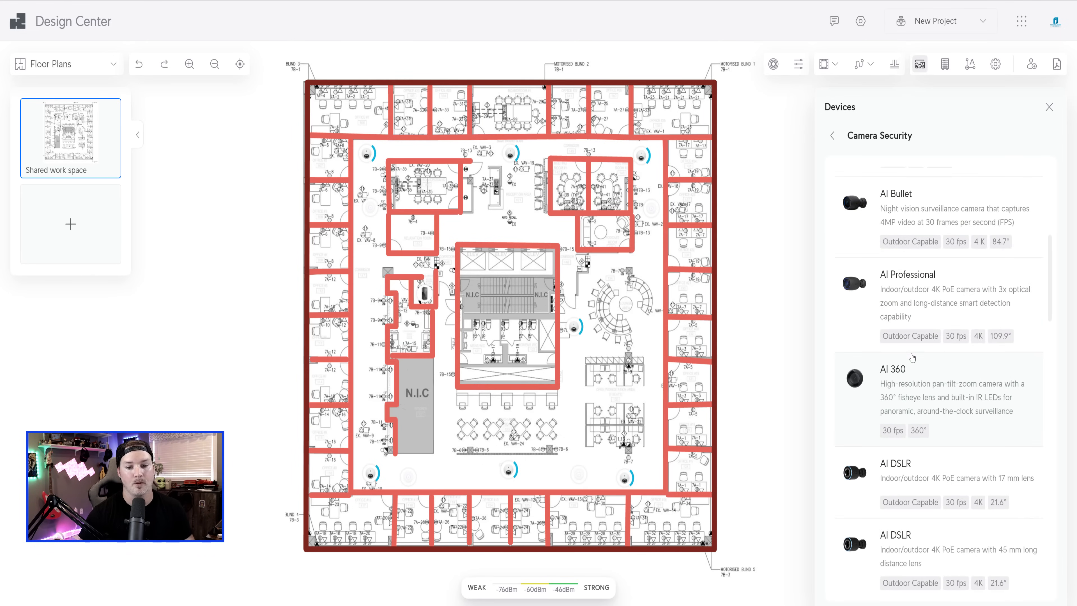
scroll(911, 354, "down", 2)
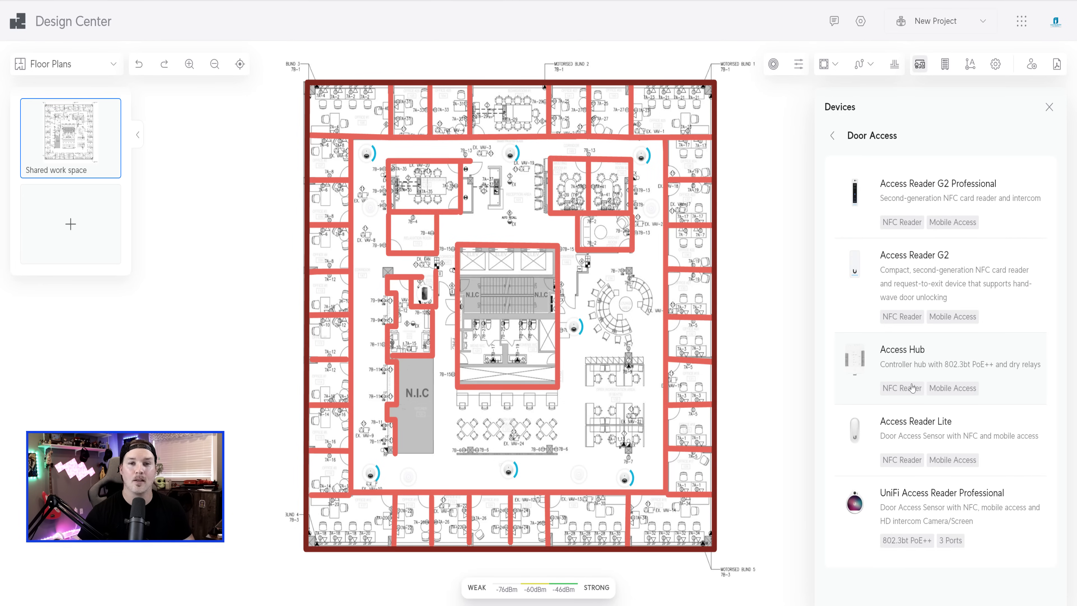
left_click(832, 136)
left_click(895, 436)
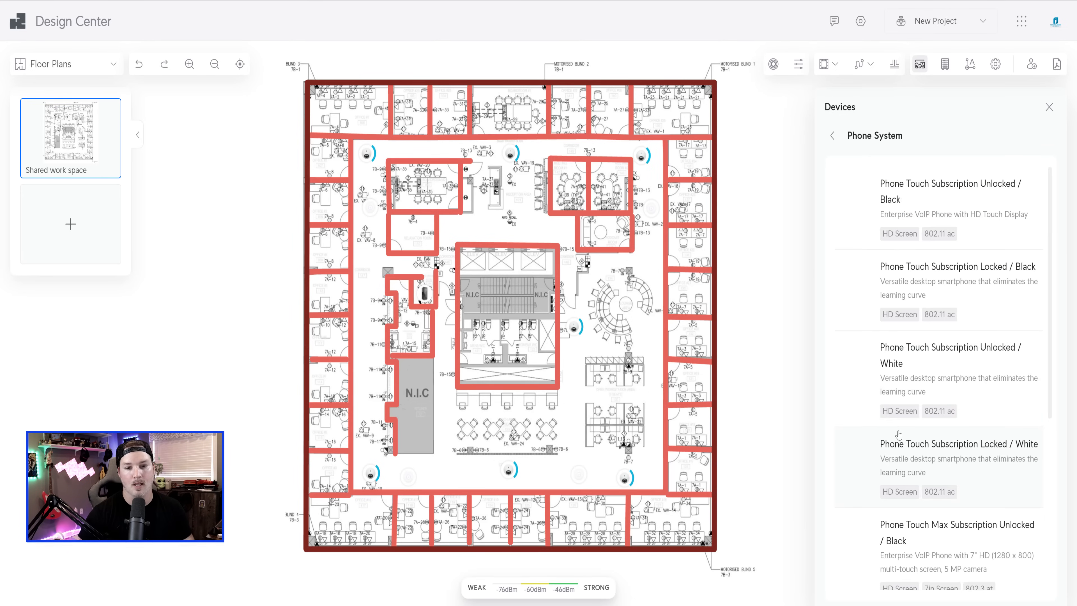
scroll(901, 253, "down", 4)
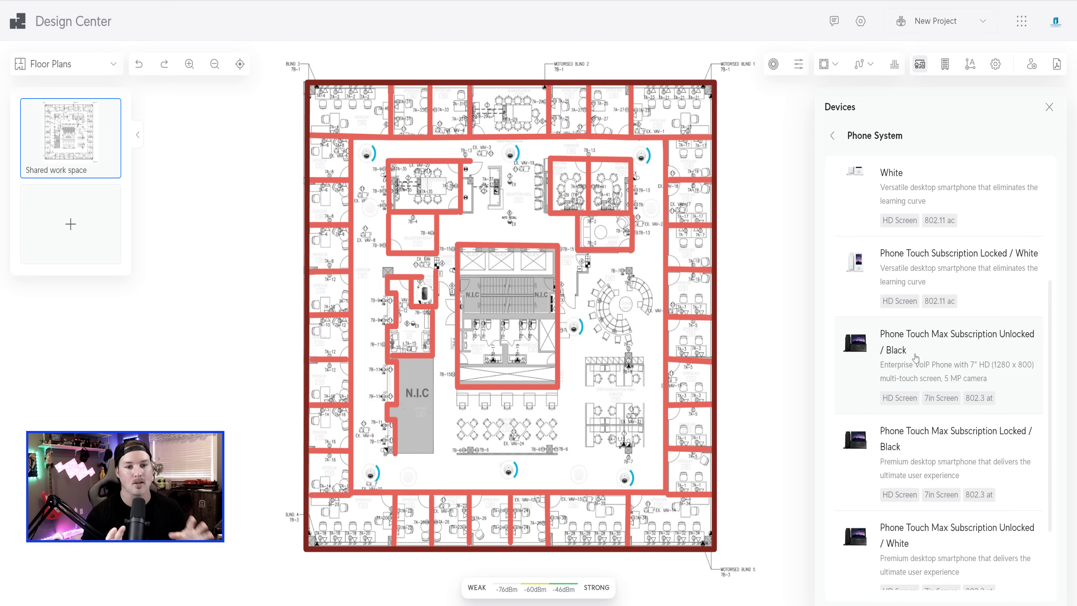
Place 83 UniFi Wall Sockets, 2xRJ45, throughout the perimeter offices and the inner meeting rooms
left_click(832, 136)
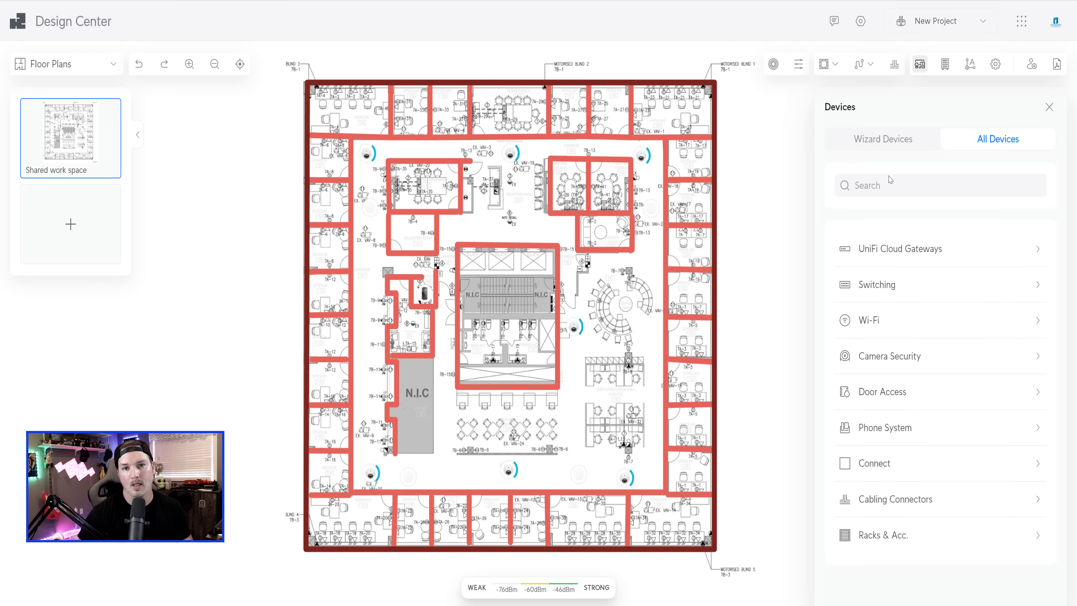
left_click(902, 511)
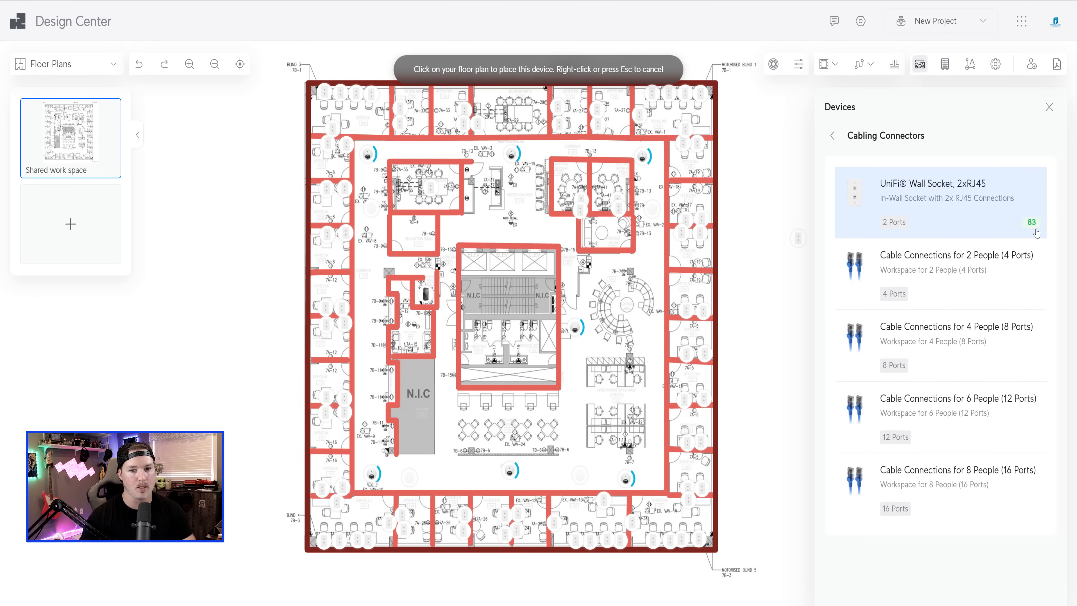
Draw a cable route loop around the main corridor, with a branch leading to the communications rack
left_click(894, 65)
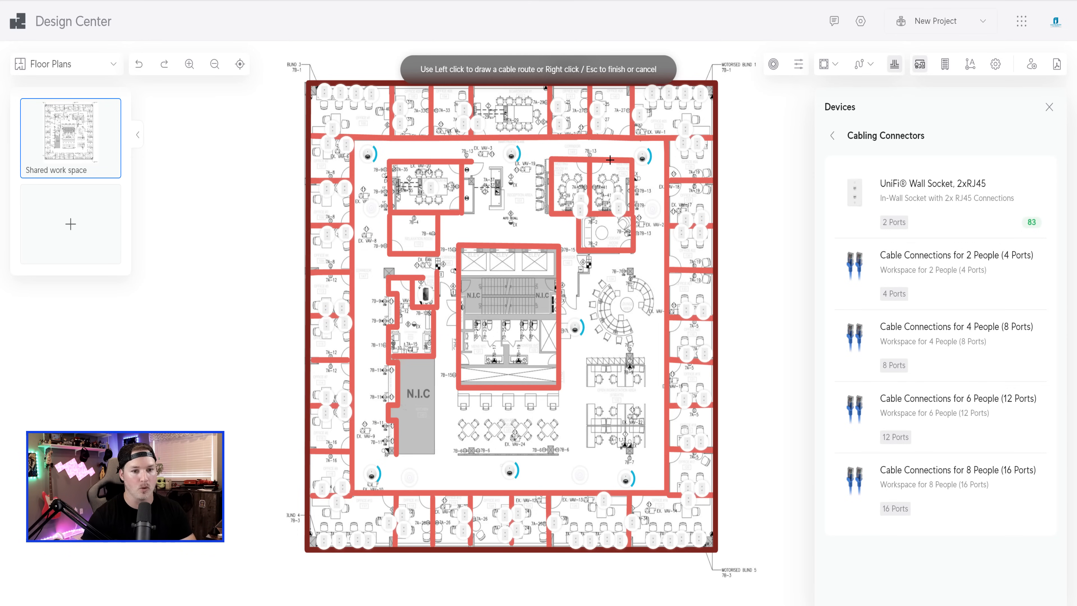
left_click(656, 147)
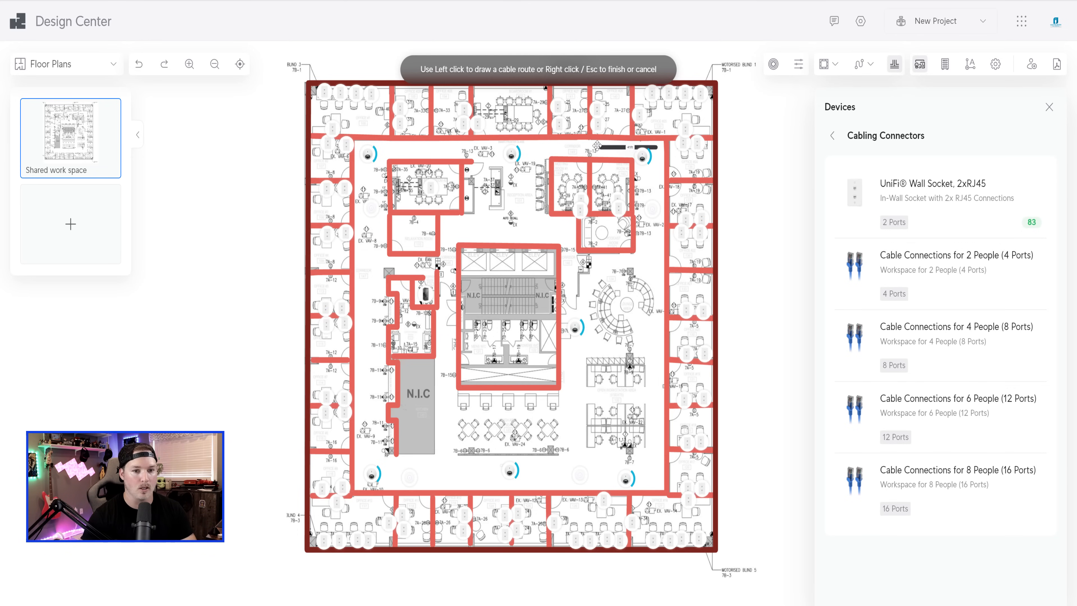
left_click(373, 147)
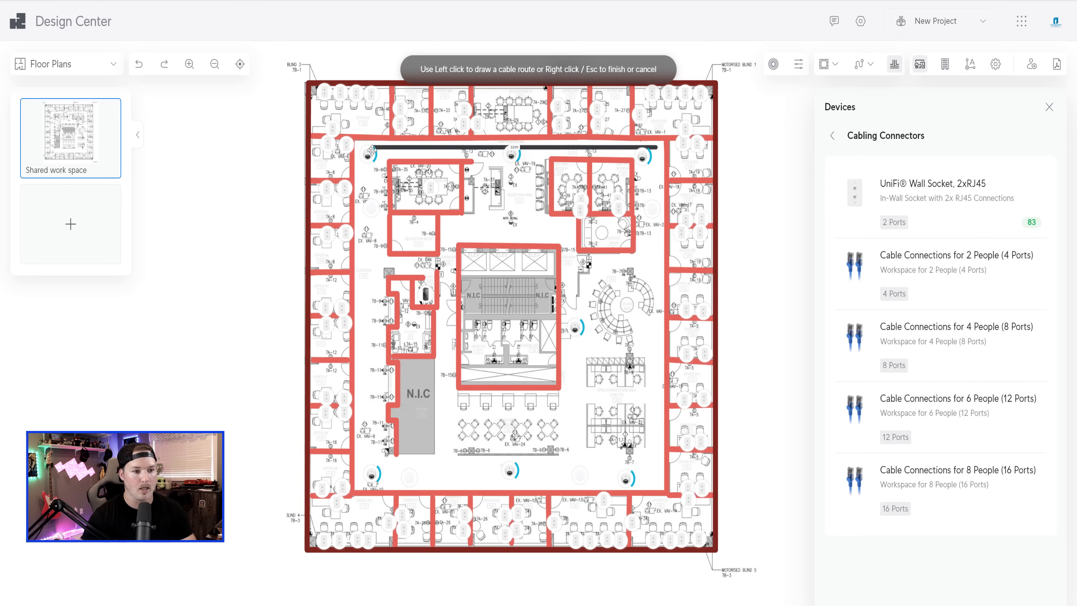
left_click(373, 270)
left_click(429, 276)
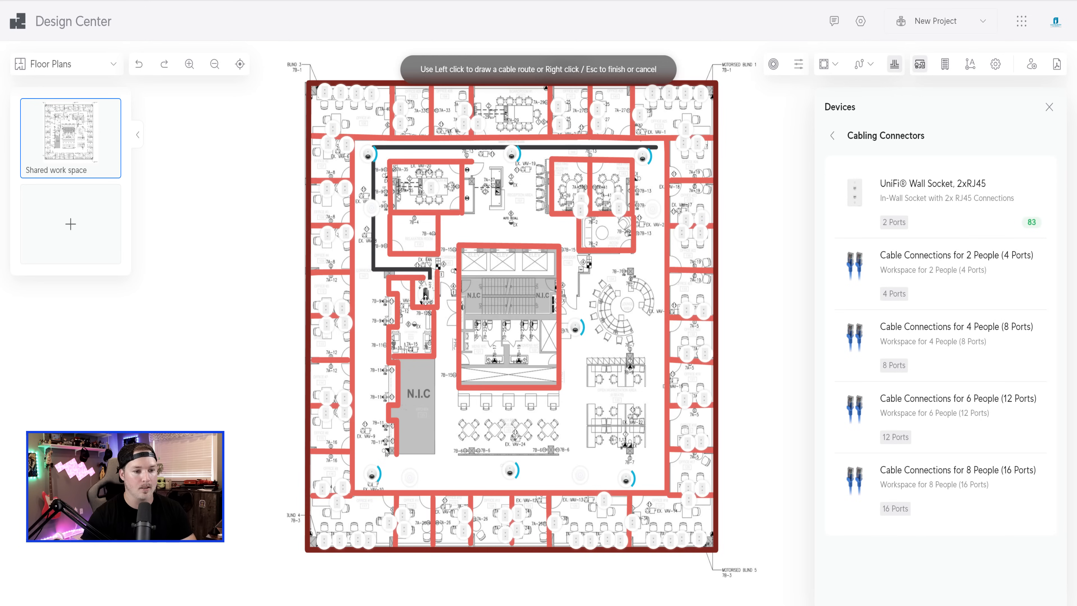
left_click(427, 293)
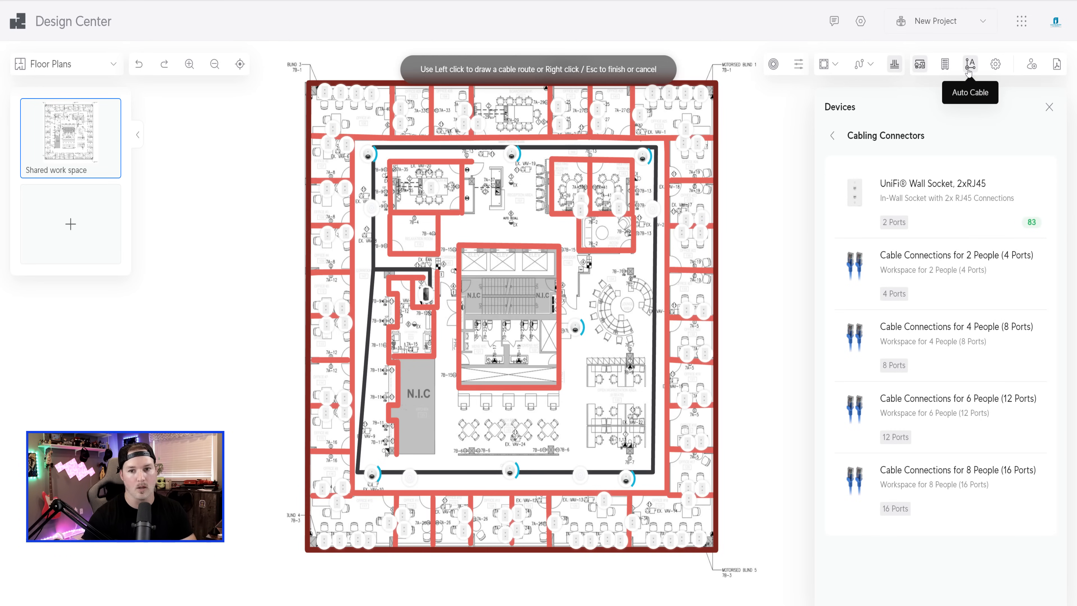
Run Auto Cable for all placed devices along the drawn cable routes
left_click(969, 64)
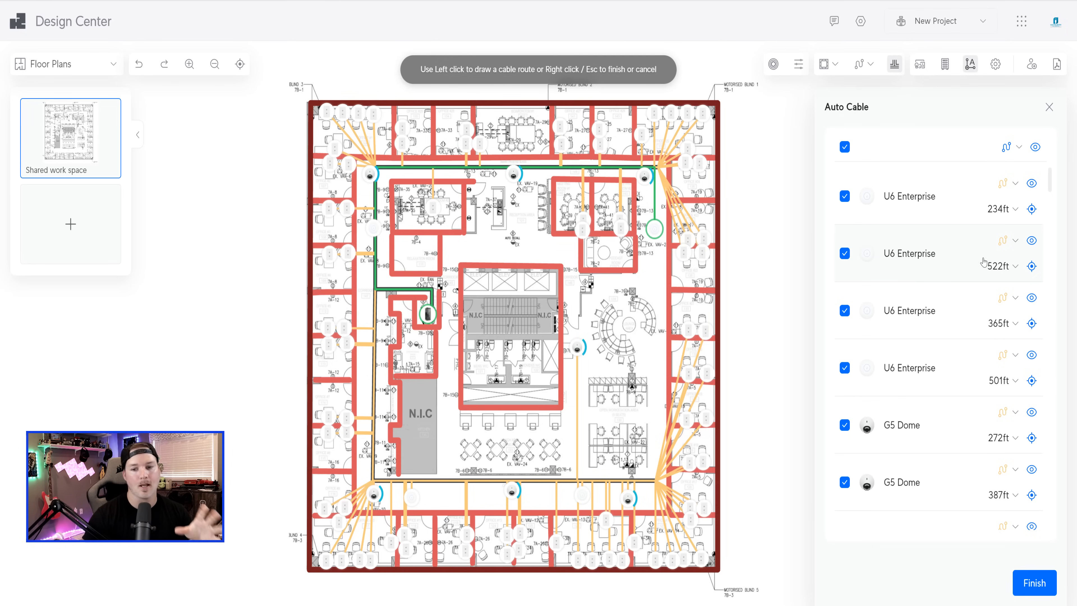